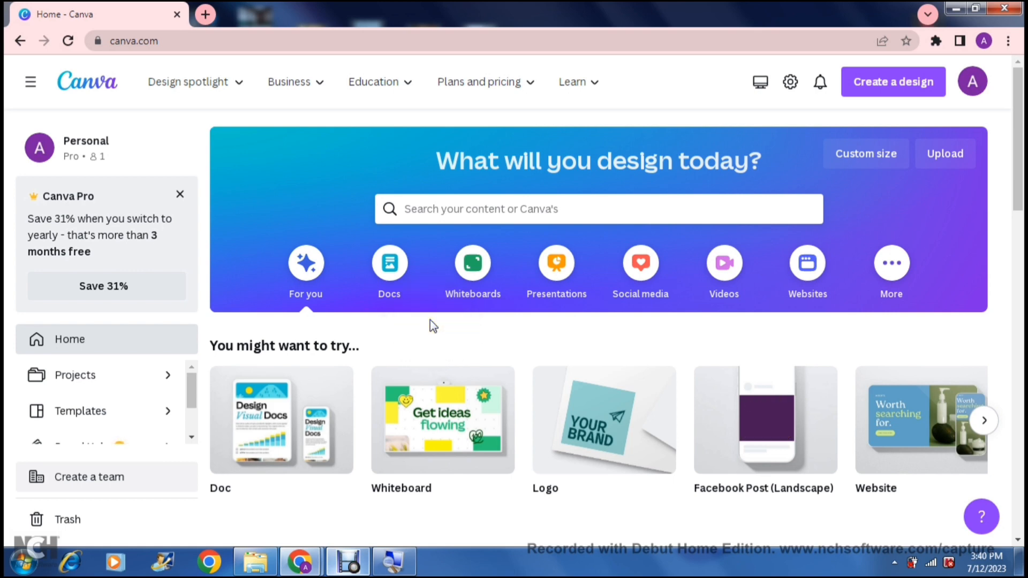
Step: Search the templates for "business cards"
click(457, 243)
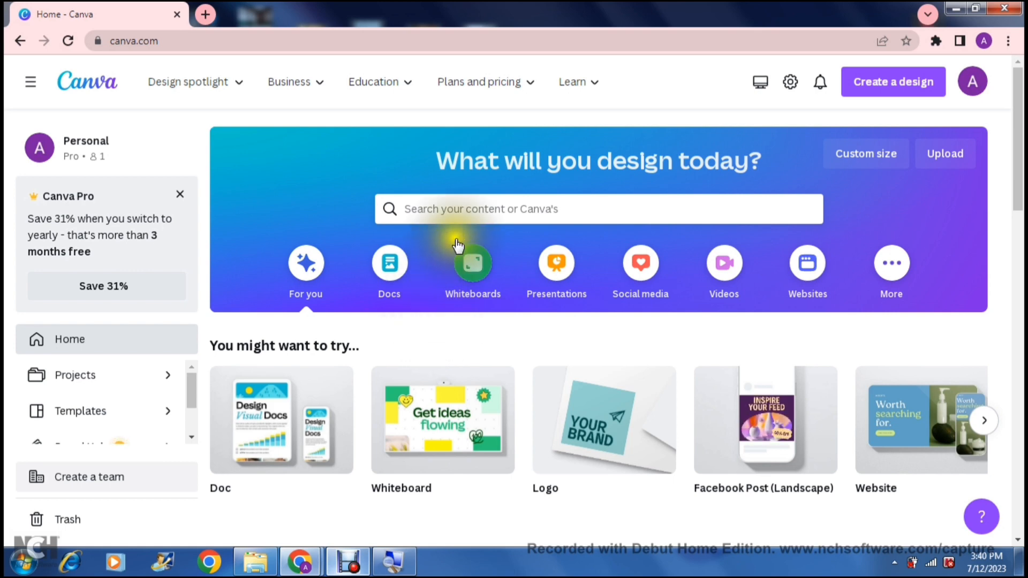
click(471, 211)
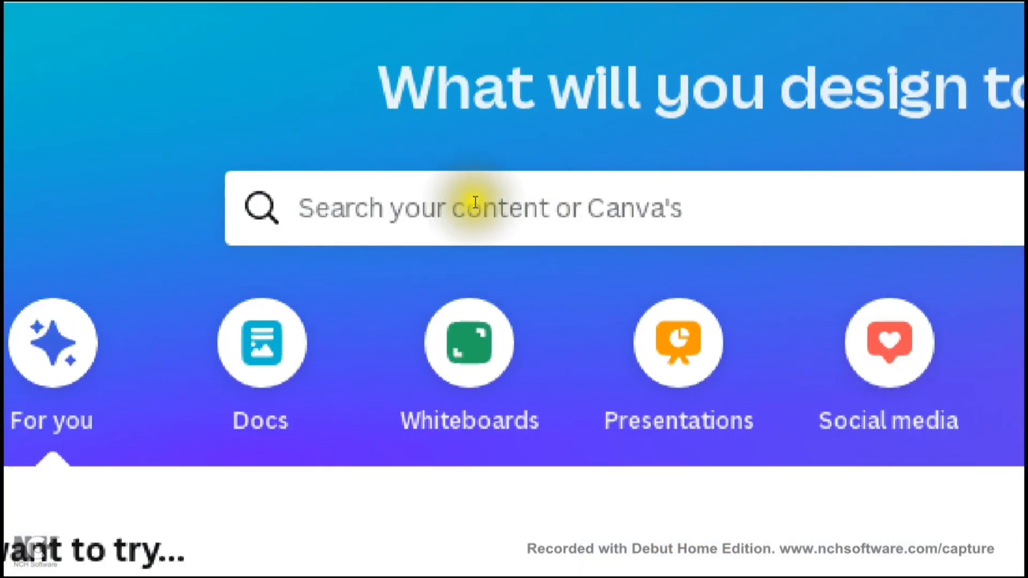
click(479, 211)
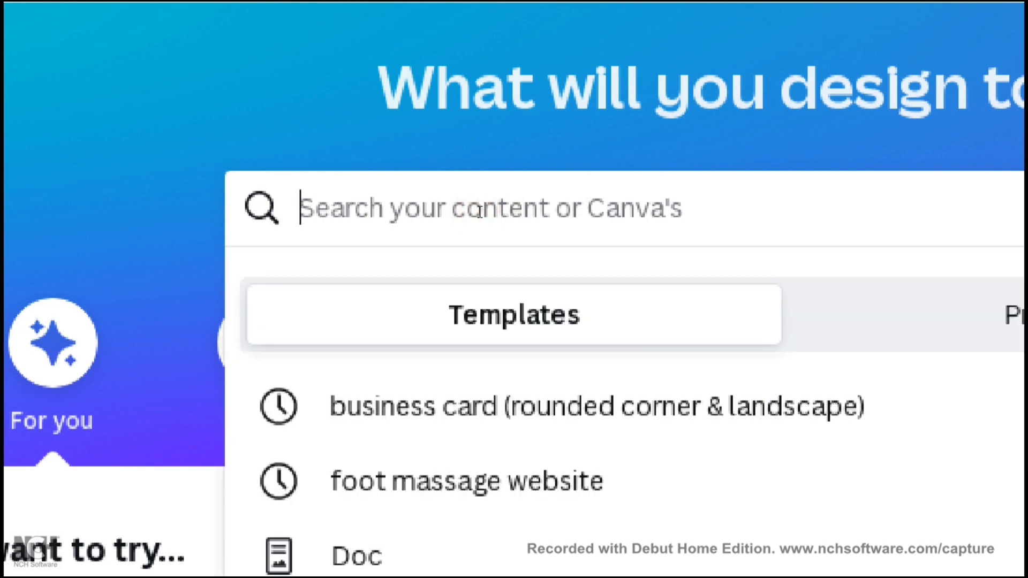
text(business )
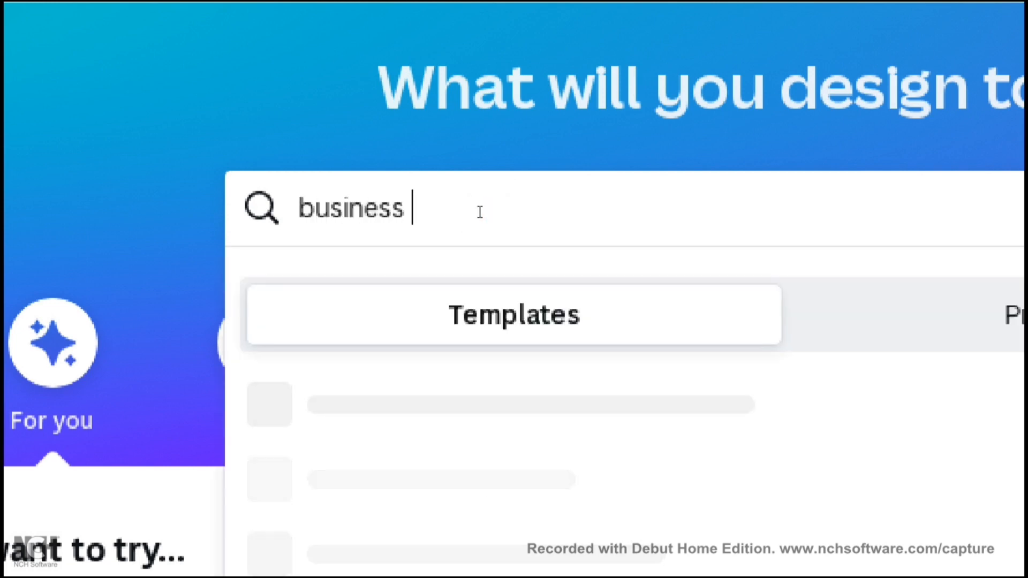
text(cards)
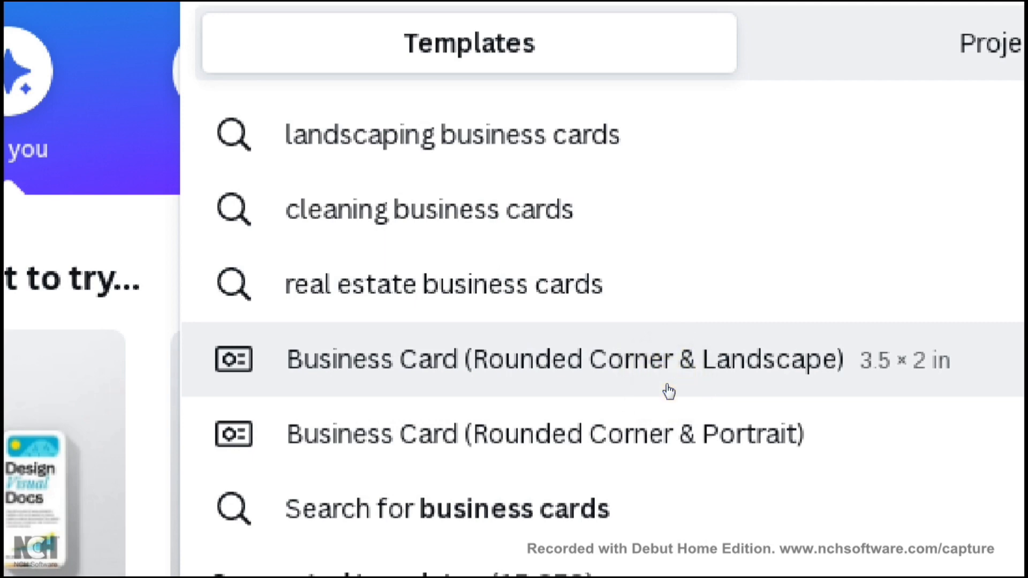
Step: Choose the suggested Business Card (Rounded Corner & Landscape) format, 3.5 × 2 in, to list its templates
click(641, 399)
click(632, 411)
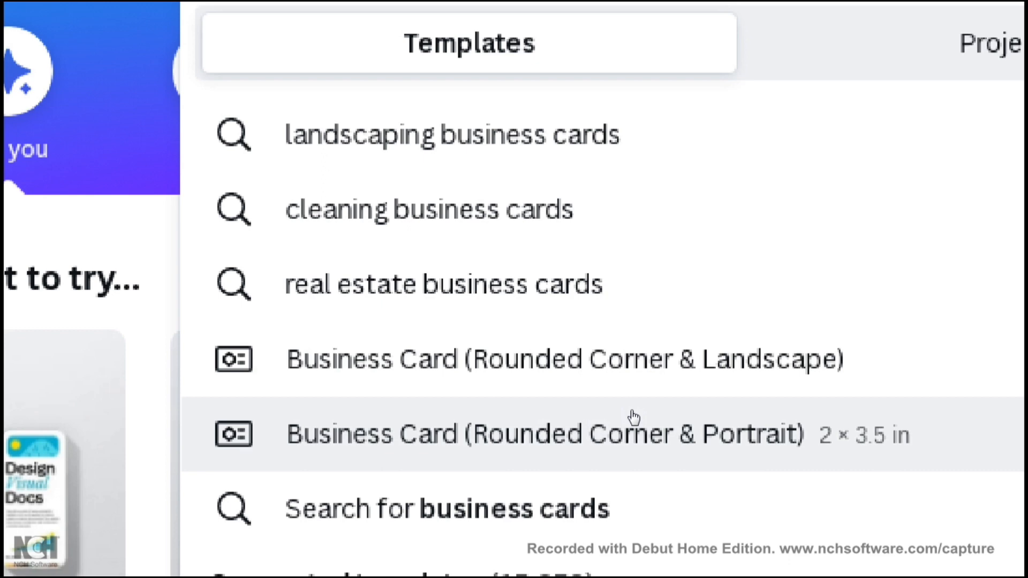
click(615, 413)
click(654, 416)
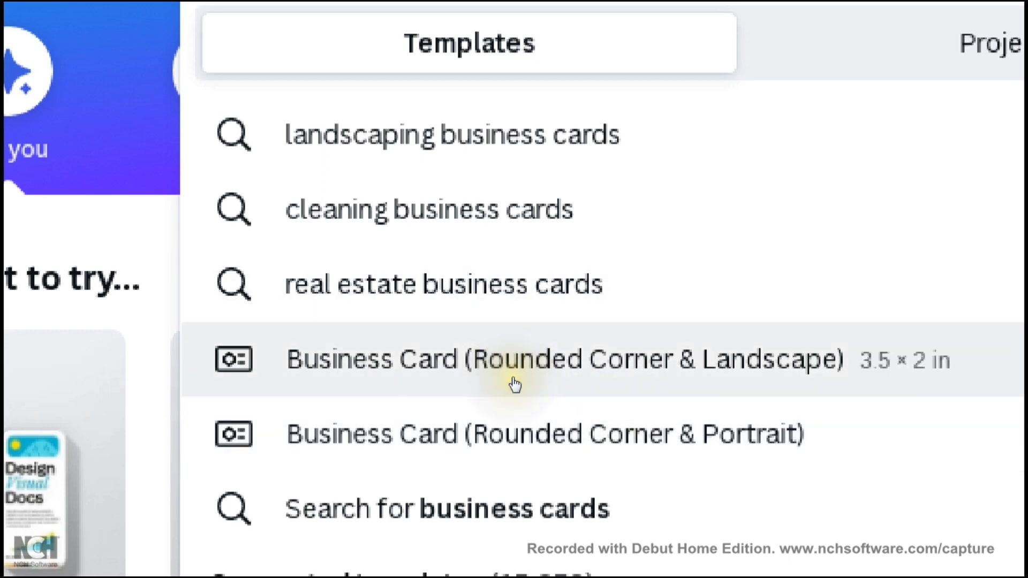
click(512, 381)
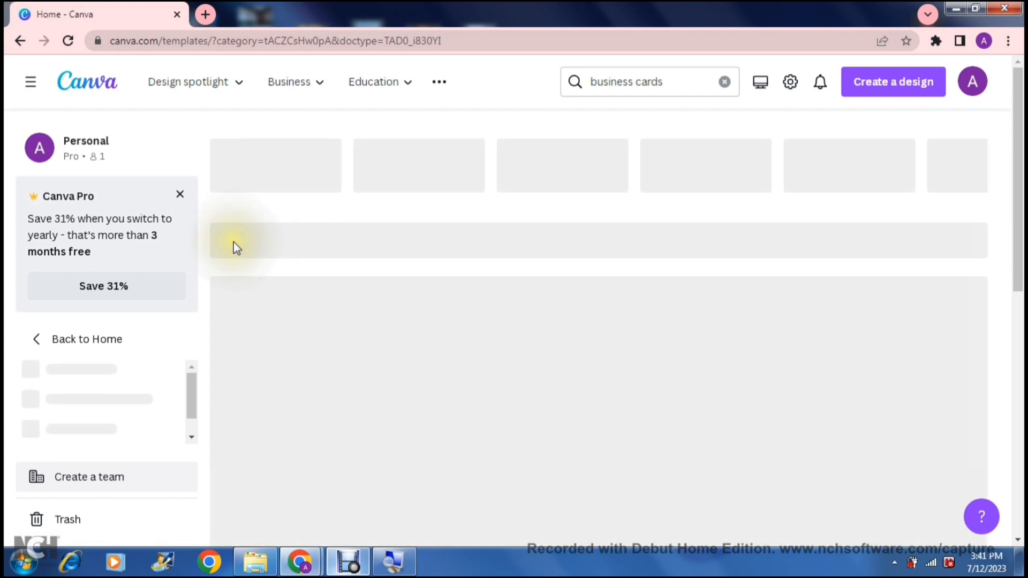
Step: Dismiss the Canva Pro offer, preview the Black and Gray Minimalist Interior Designer Business Card template, and open it for customizing
click(179, 195)
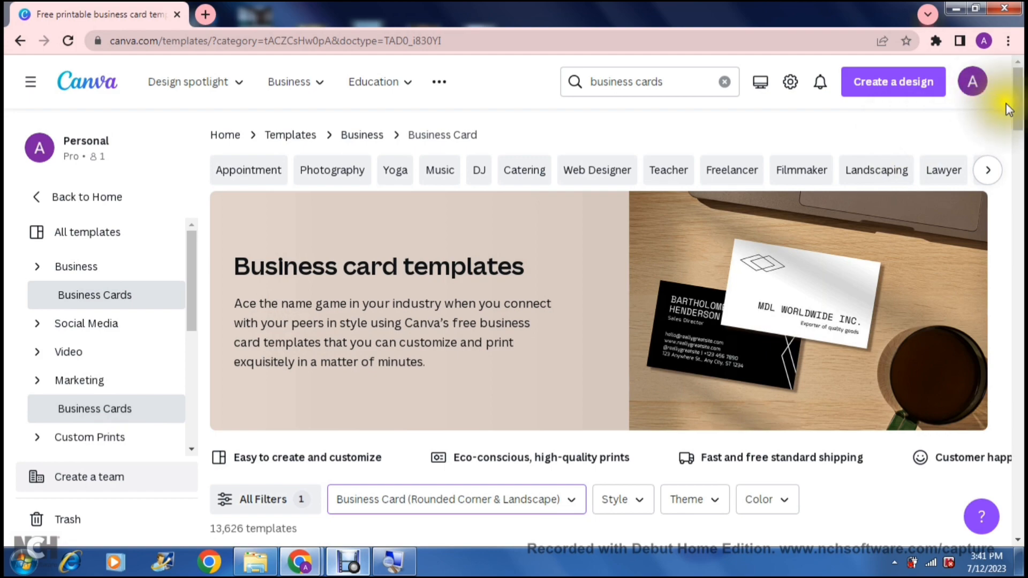
drag(1018, 109, 1005, 276)
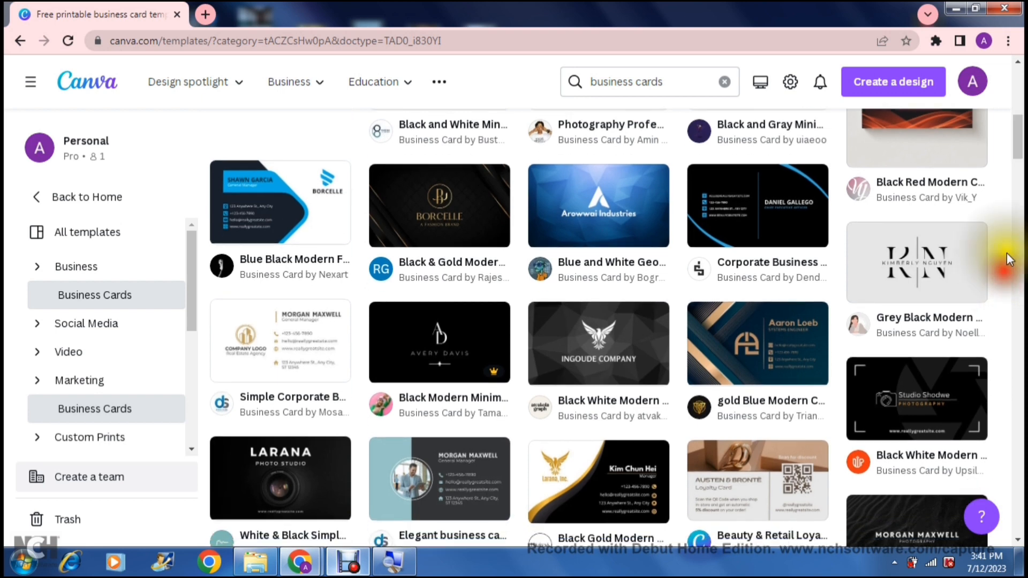
drag(1018, 128, 1019, 142)
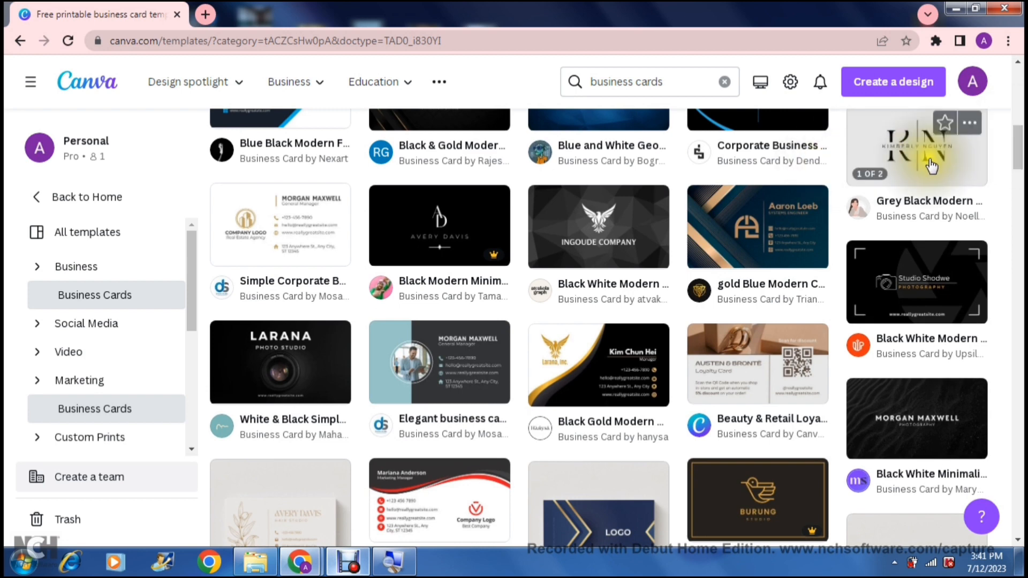
mouse_move(1015, 145)
mouse_down()
mouse_move(1015, 118)
mouse_move(1015, 155)
mouse_move(1016, 127)
mouse_up()
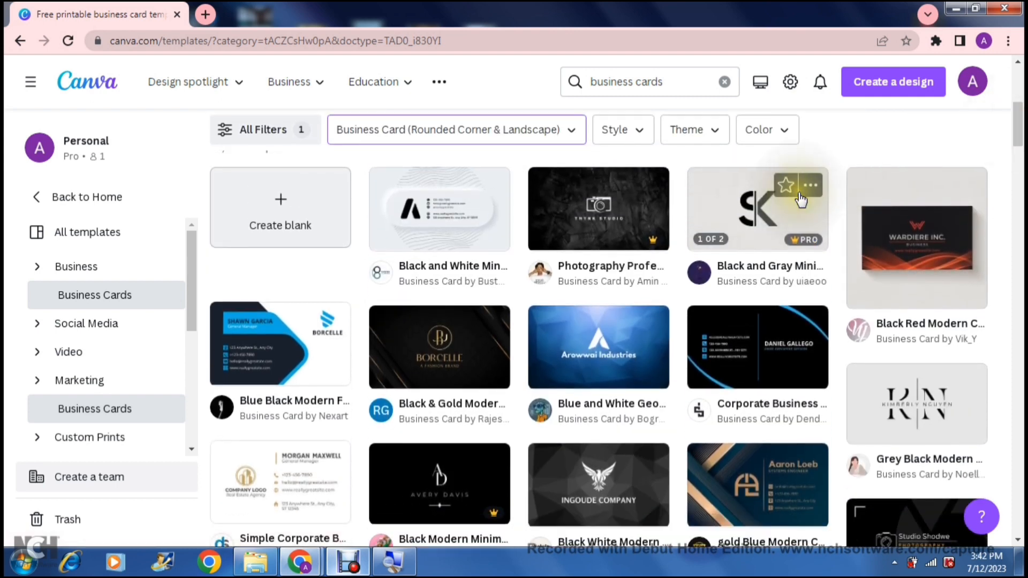
click(758, 206)
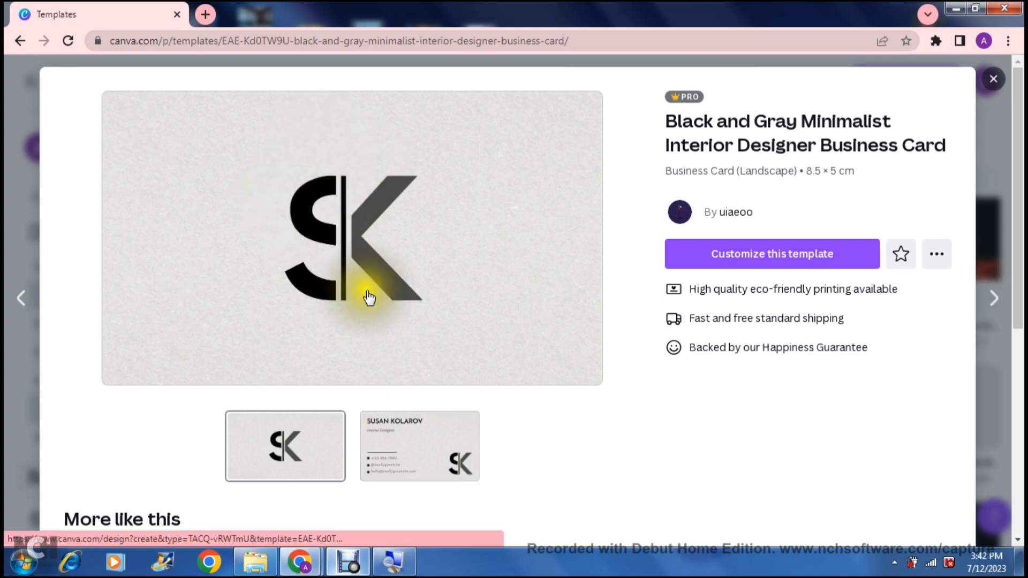
click(408, 435)
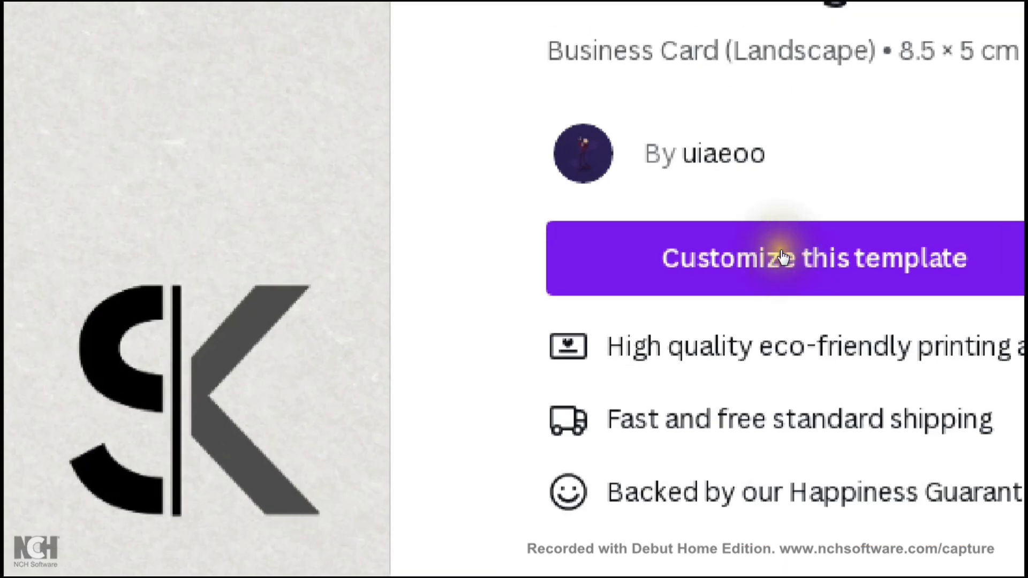
click(781, 257)
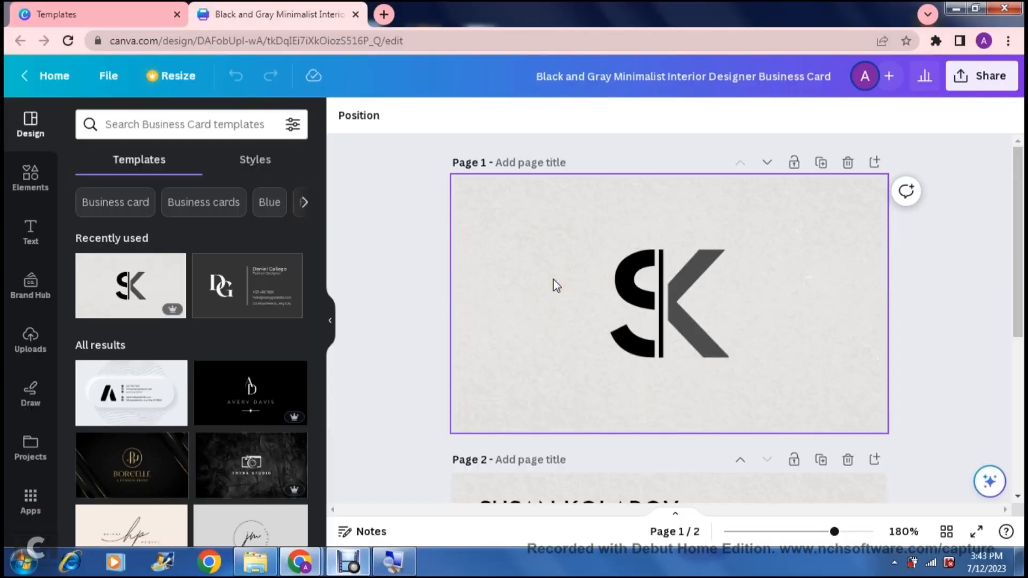
Step: Select the page 1 background and open the full photo collection of the elements library
click(402, 253)
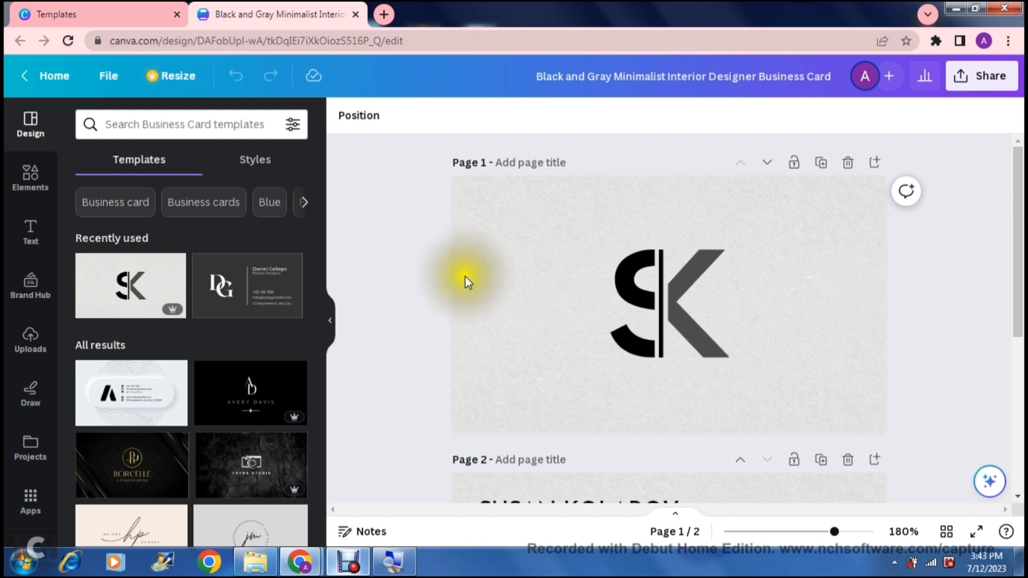
click(568, 305)
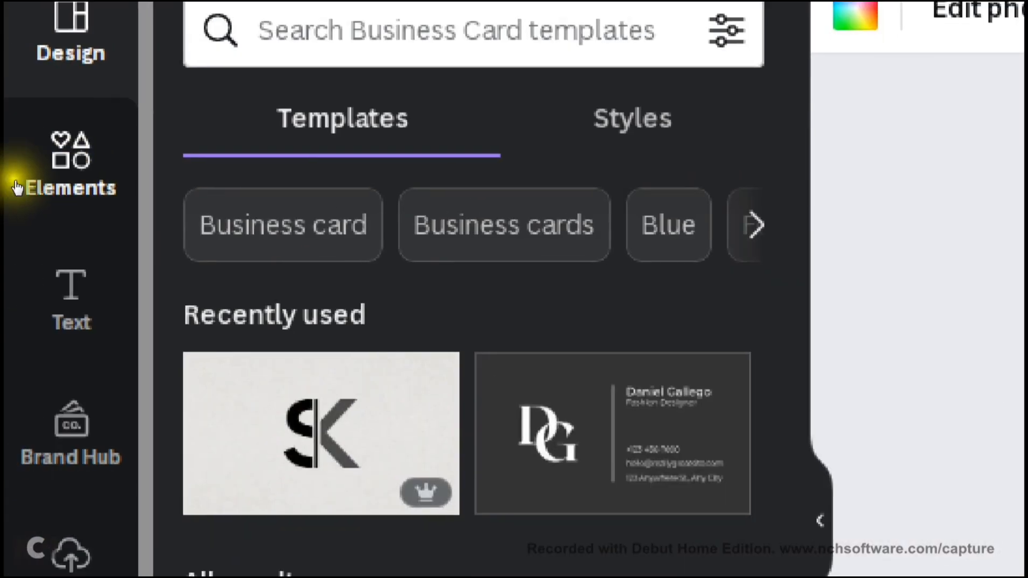
click(30, 182)
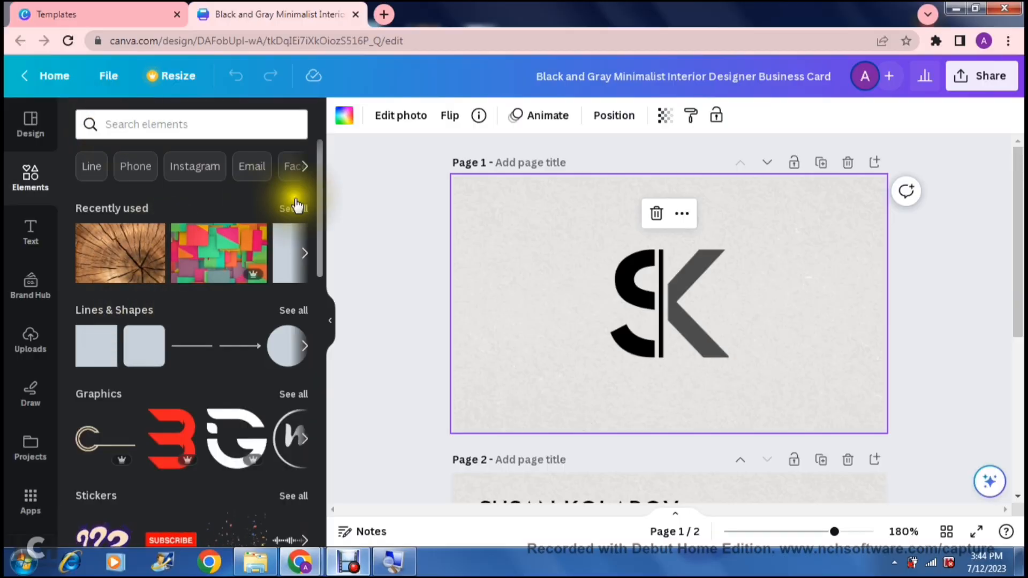
drag(319, 194, 326, 458)
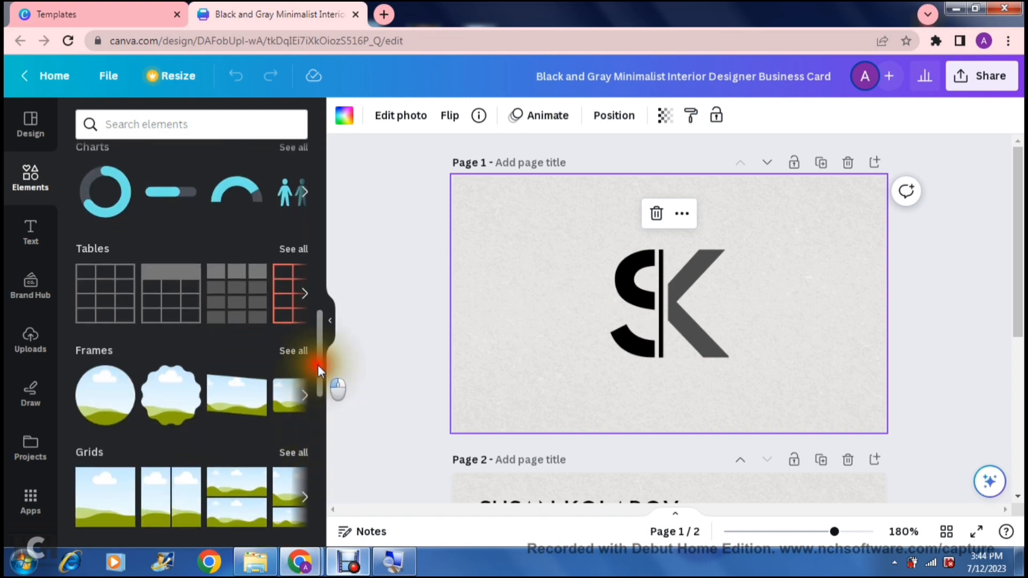
scroll(317, 364, up, 10)
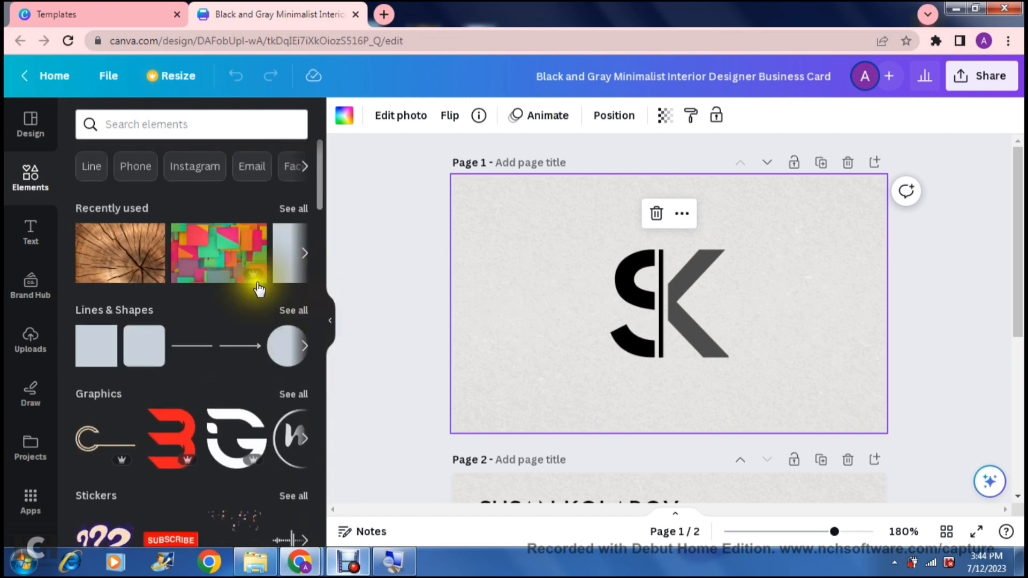
scroll(316, 214, down, 10)
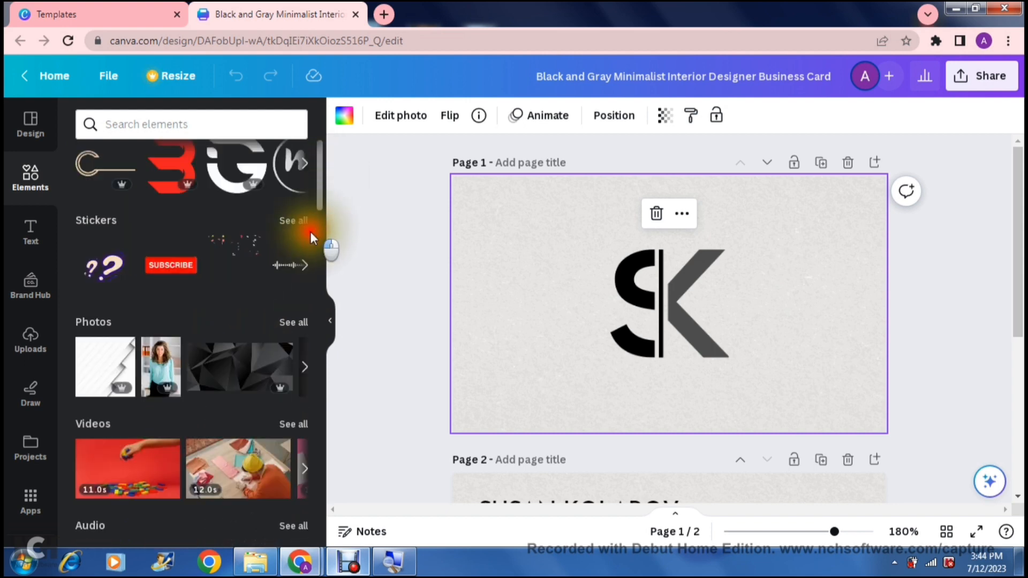
scroll(309, 251, up, 1)
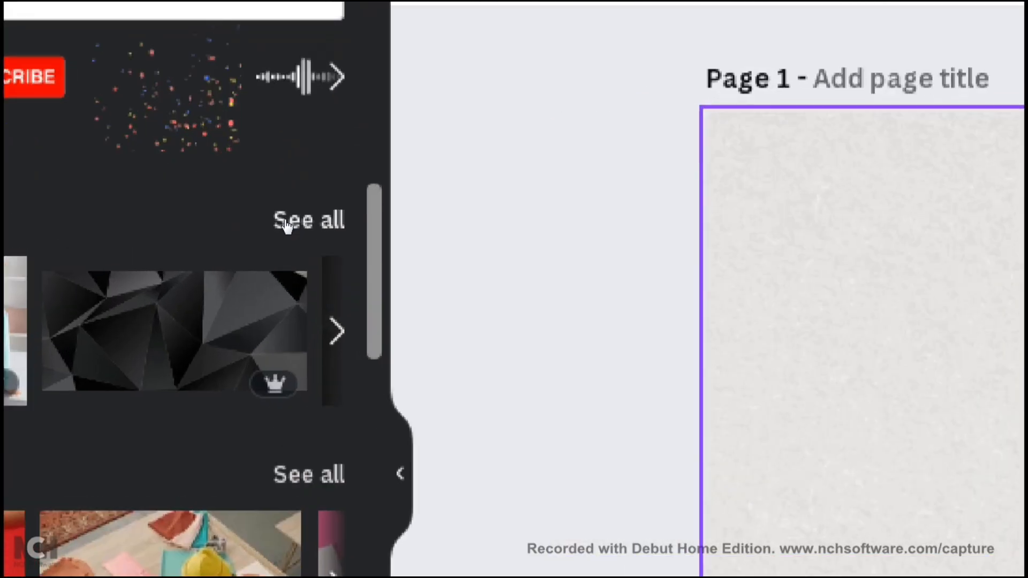
click(286, 221)
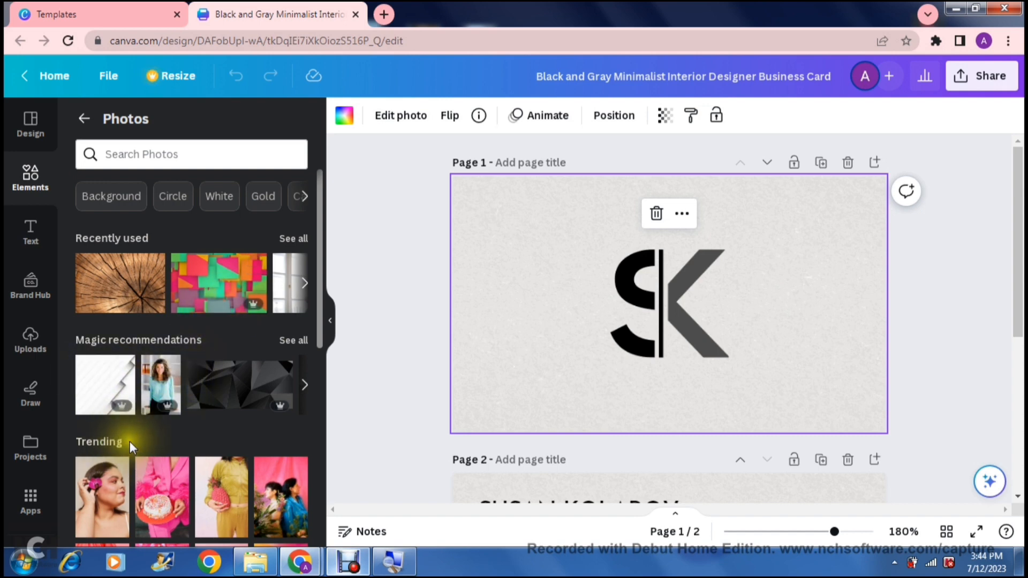
Step: Search the photos for "forest" and add the picture of green treetops seen from below to page 1
click(167, 154)
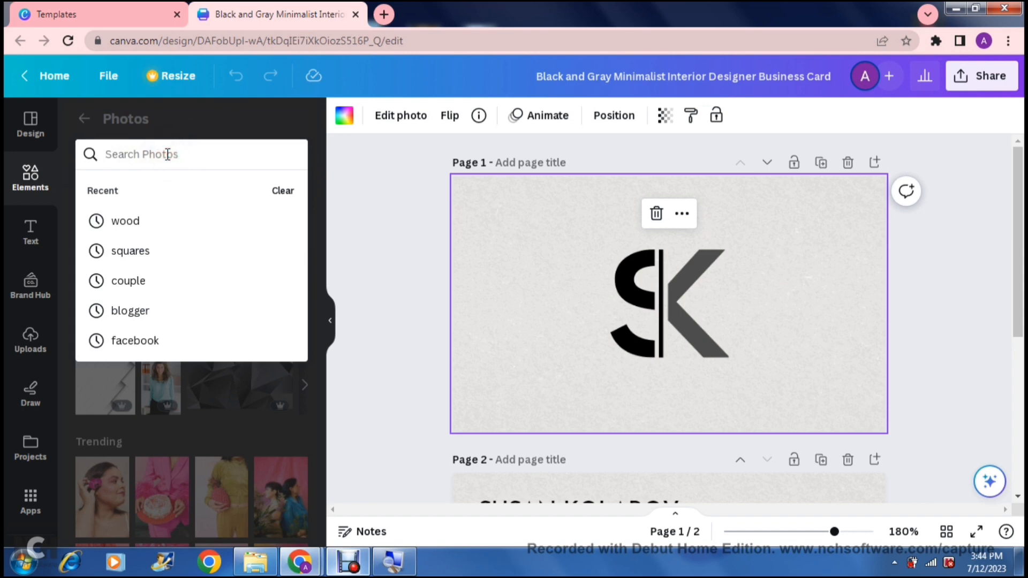
text(f)
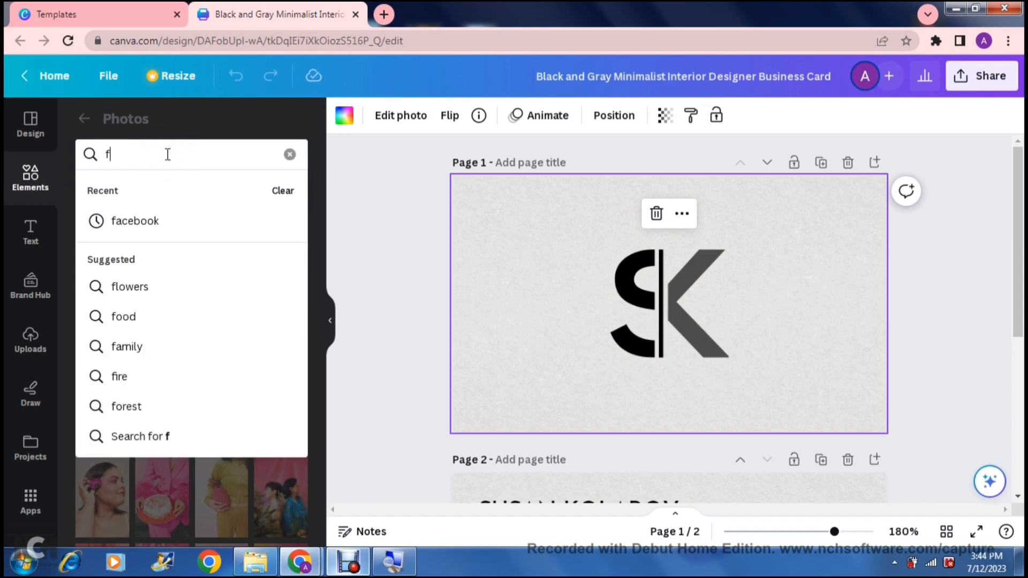
text(orest)
key(Return)
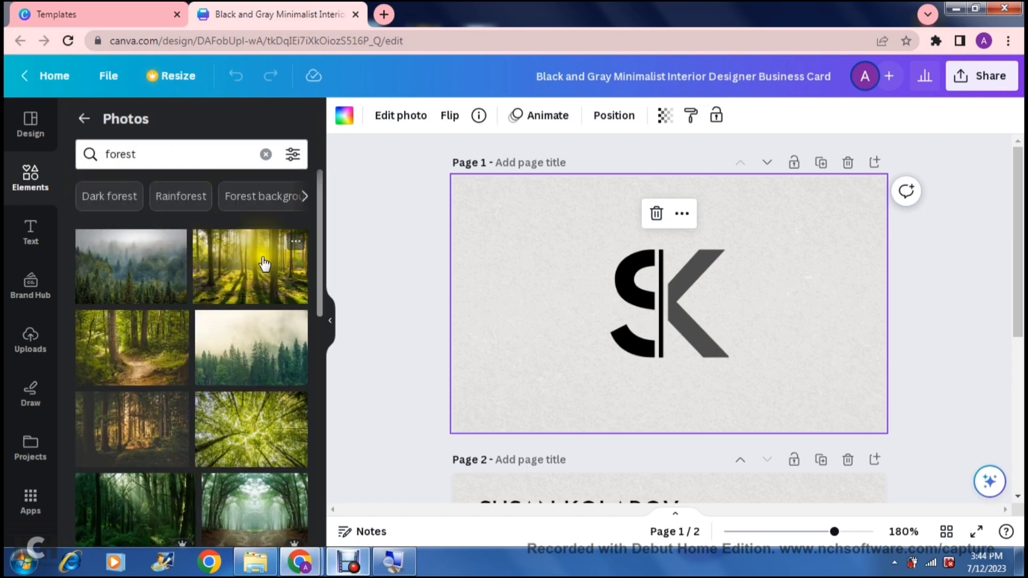
drag(319, 231, 321, 309)
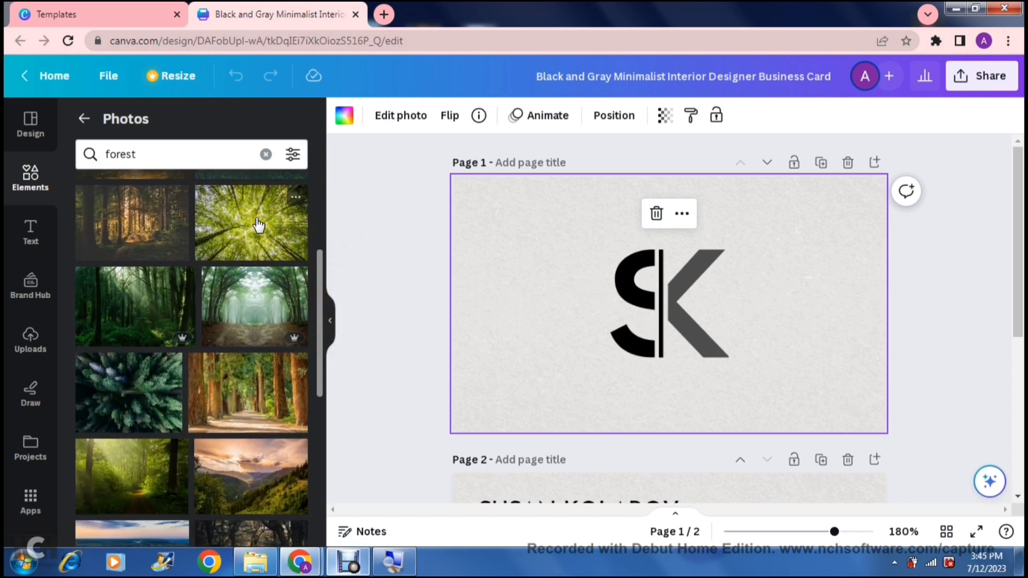
click(257, 225)
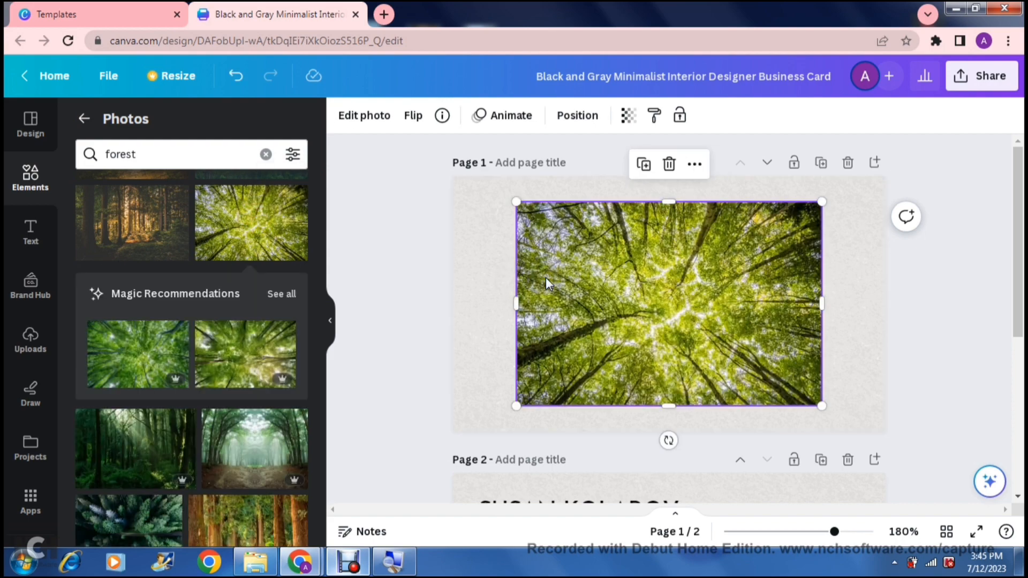
Step: Enlarge the forest photo to cover all of page 1 at 8.5 × 5 cm and send it behind the SK logo
click(538, 224)
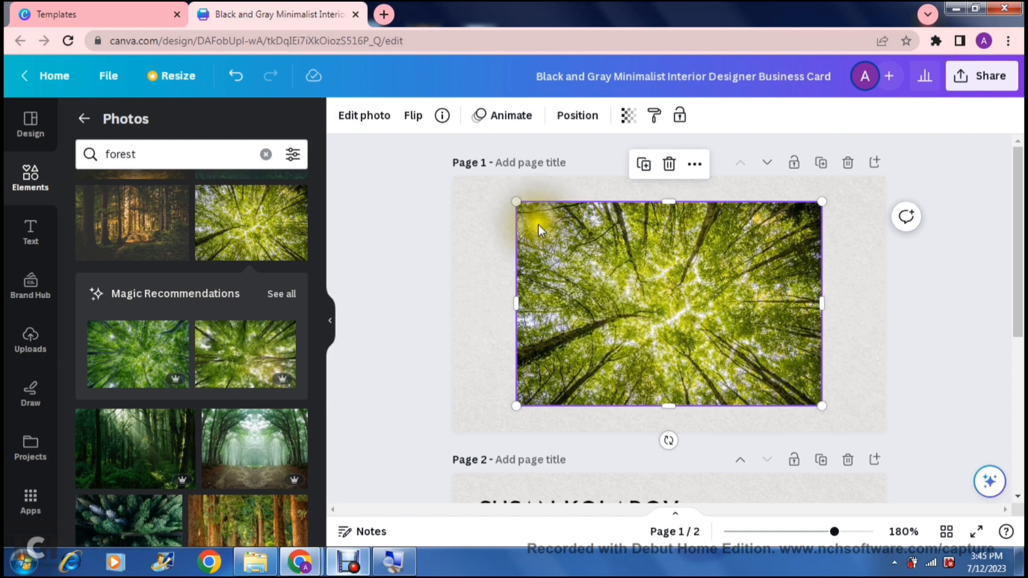
drag(513, 203, 477, 177)
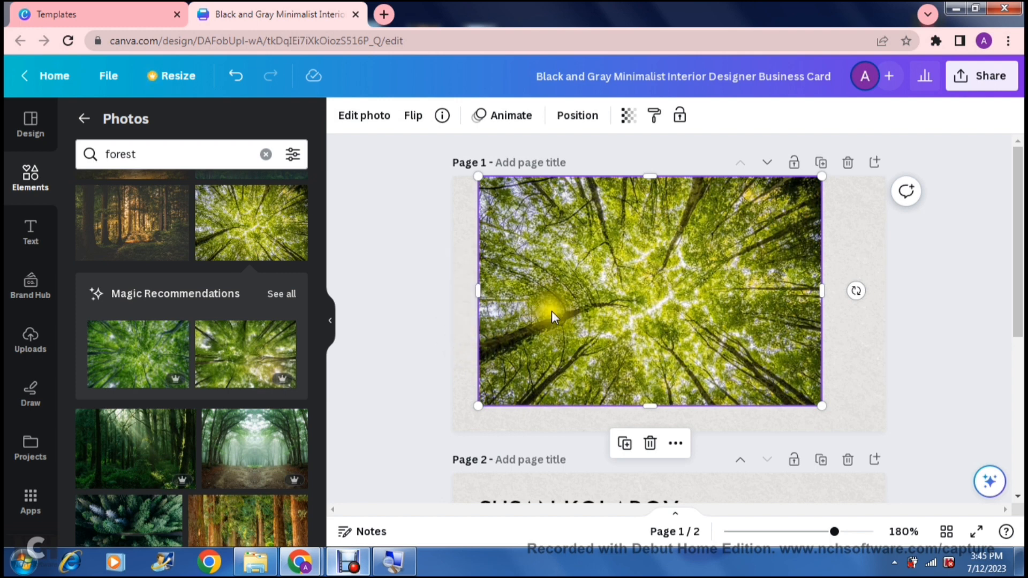
drag(551, 311, 525, 312)
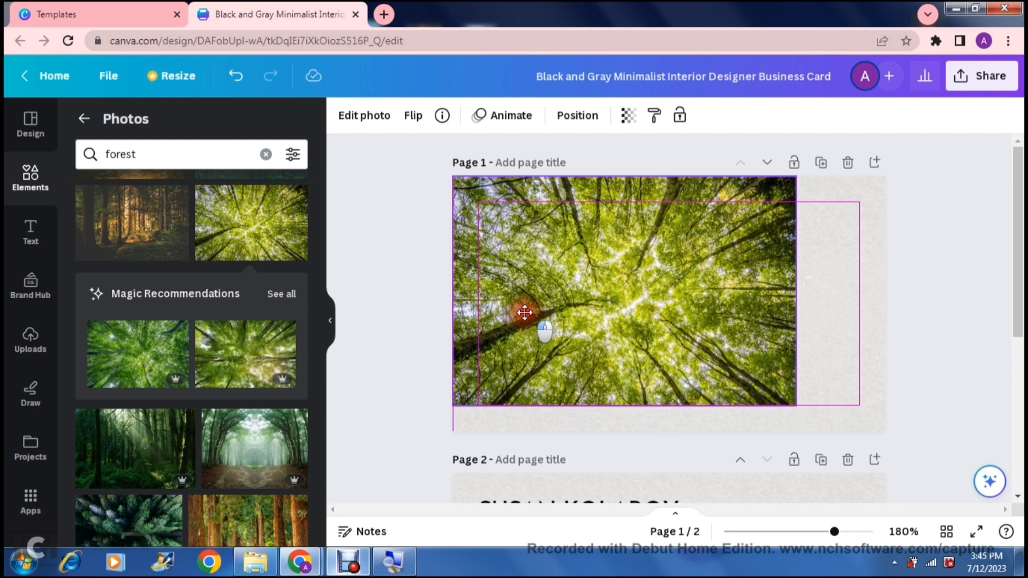
drag(524, 312, 523, 311)
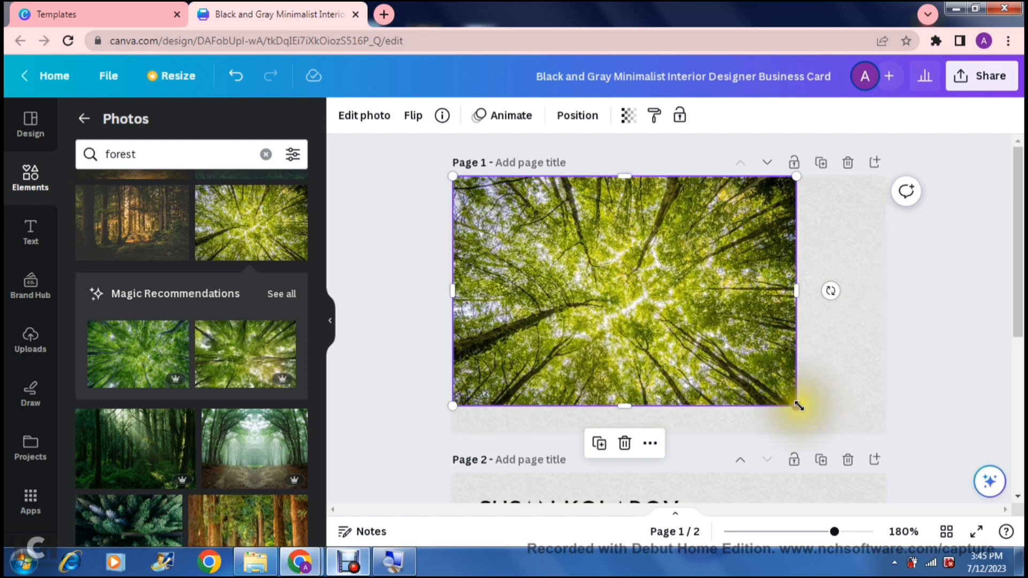
drag(796, 406, 835, 435)
drag(834, 303, 881, 298)
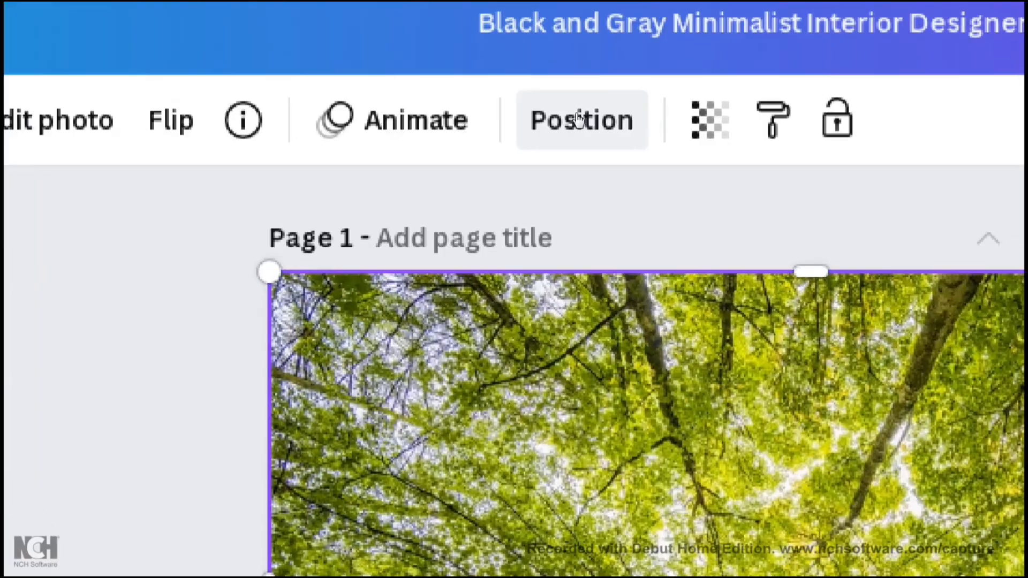
click(578, 118)
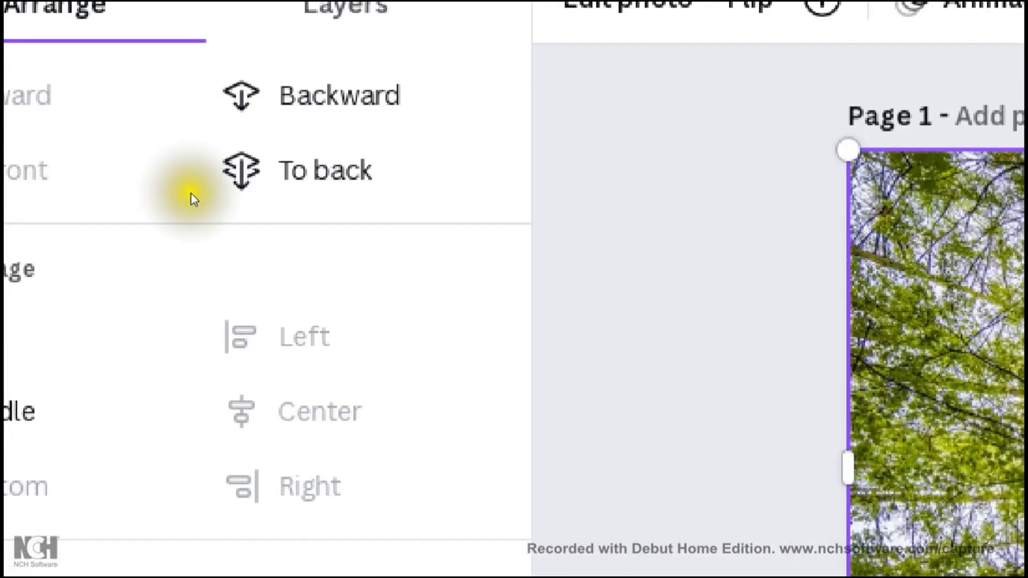
click(239, 154)
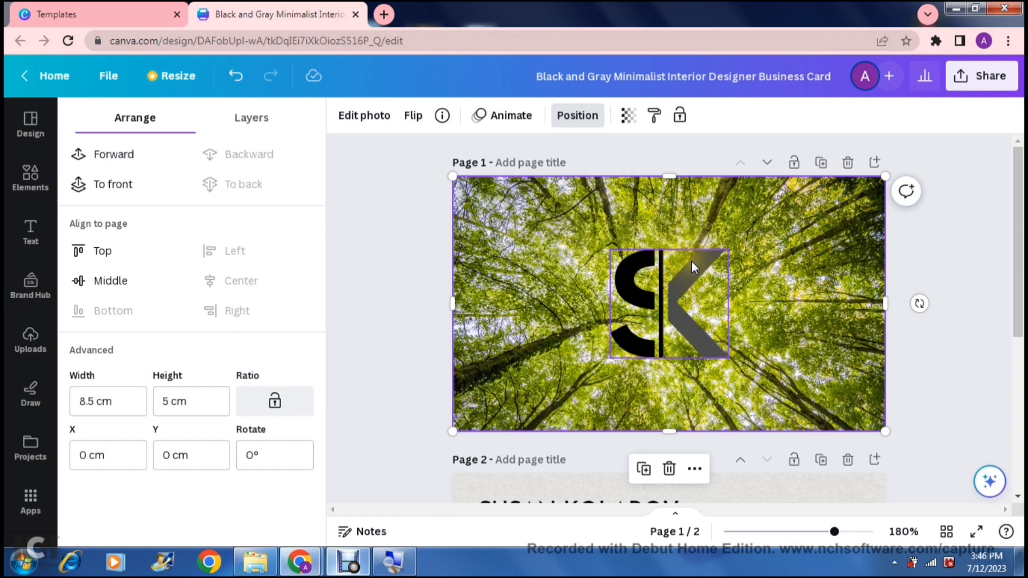
Step: Delete the template's SK logo from the centre of page 1
click(682, 293)
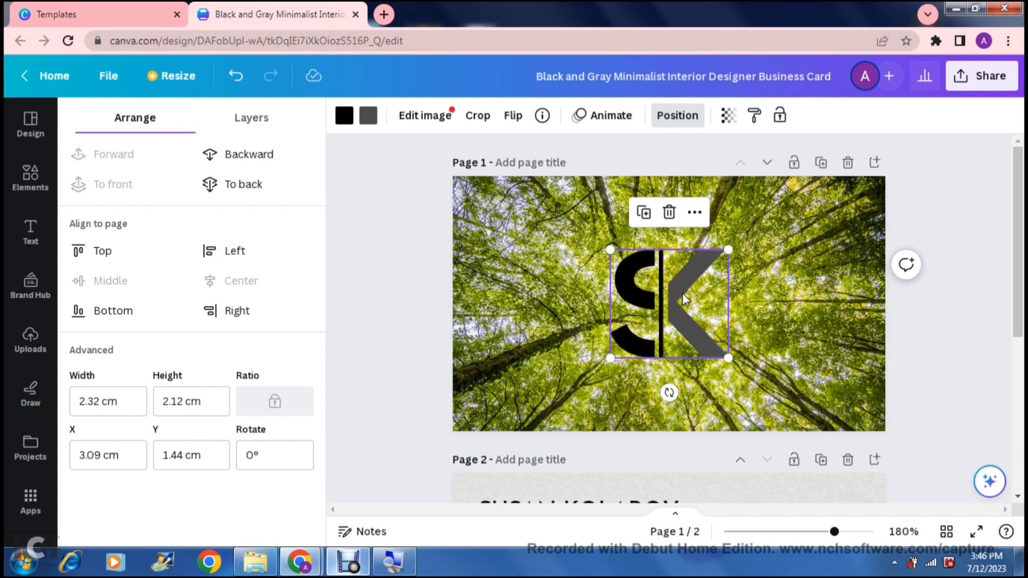
click(682, 293)
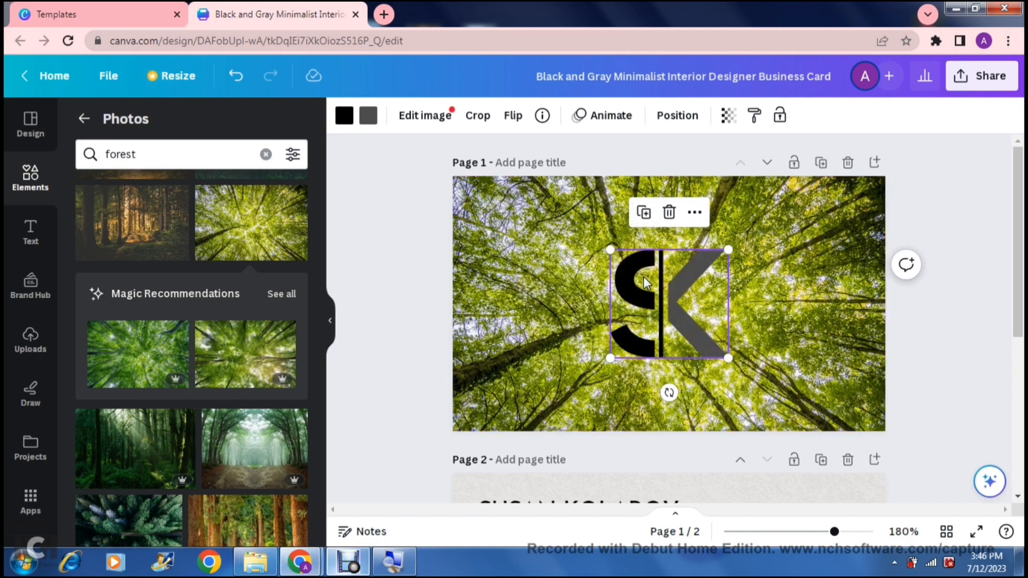
click(669, 212)
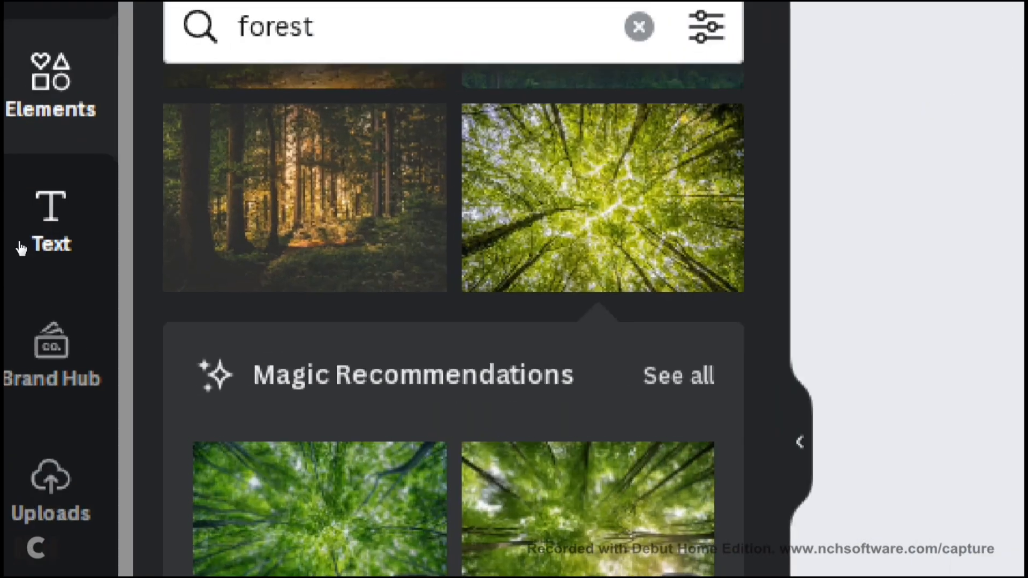
Step: Add a text box to page 1 and replace its placeholder text with "Sk"
click(18, 236)
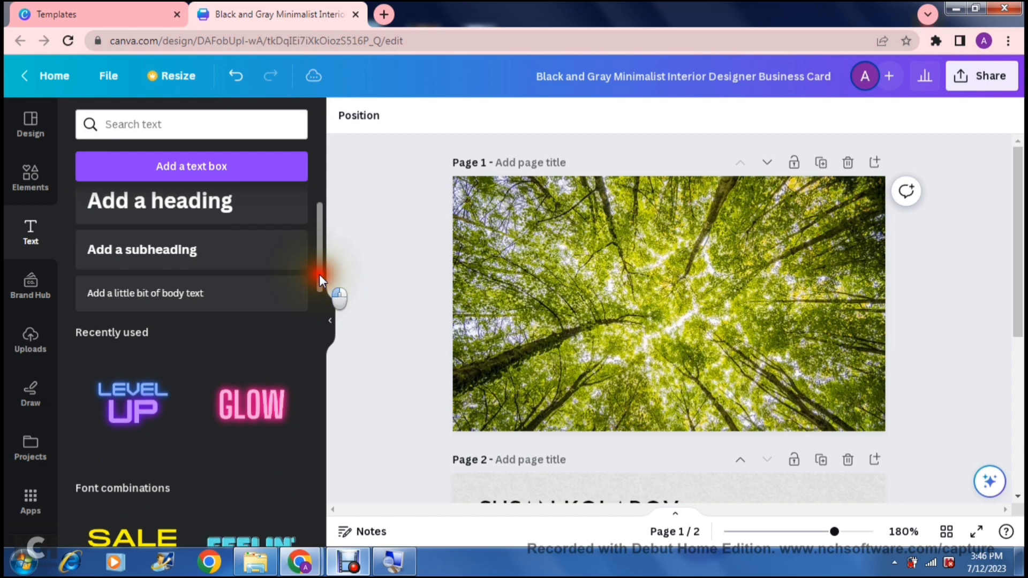
drag(319, 274, 302, 198)
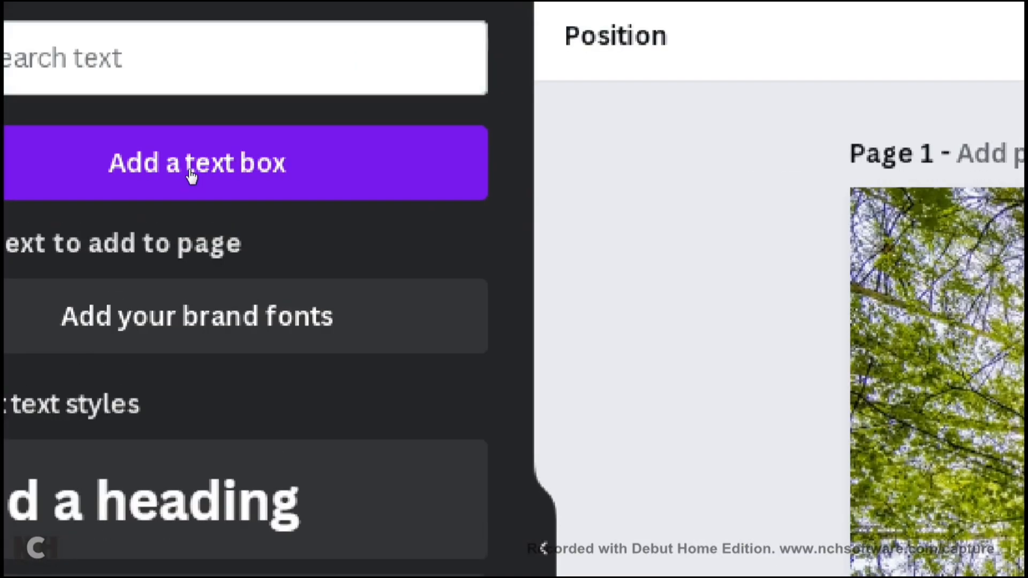
click(192, 175)
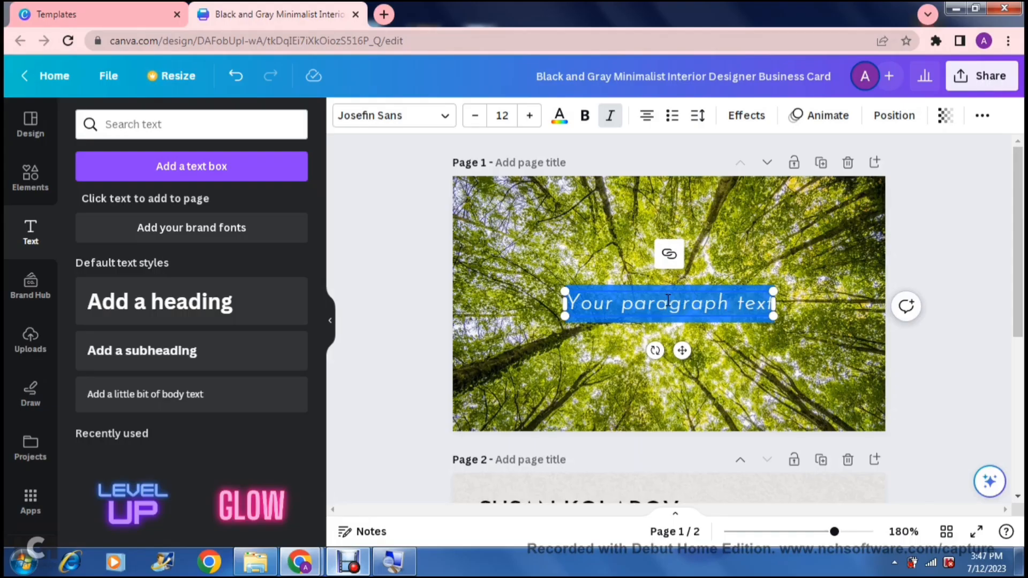
key(BackSpace)
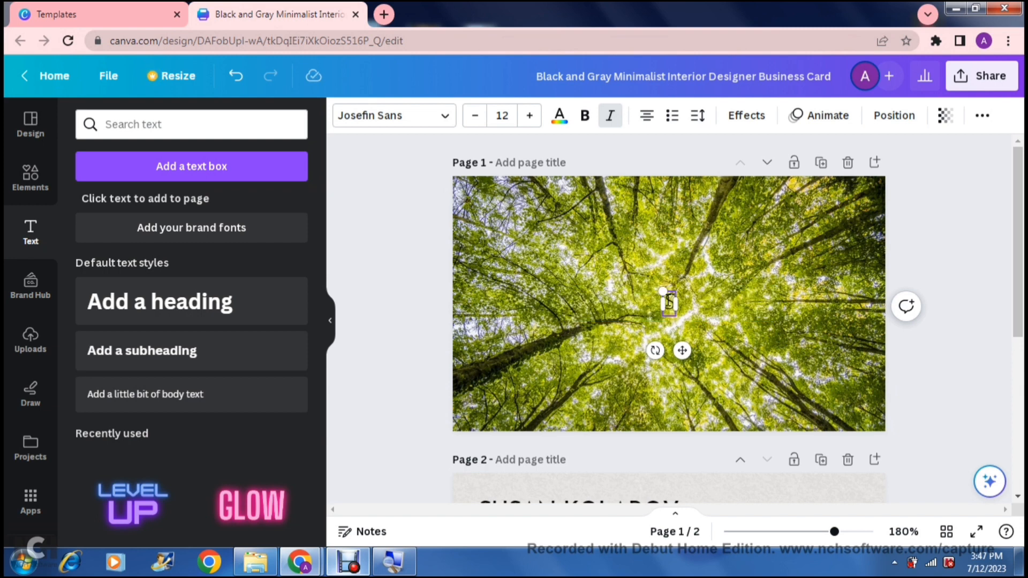
text(Sh)
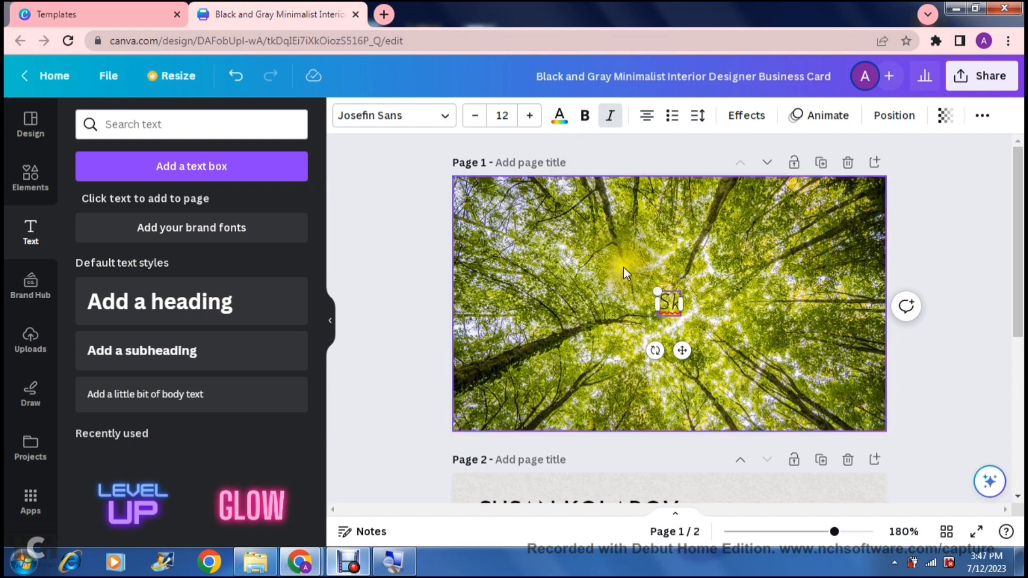
Step: Set the font size of the "Sk" text on page 1 to 48
click(511, 118)
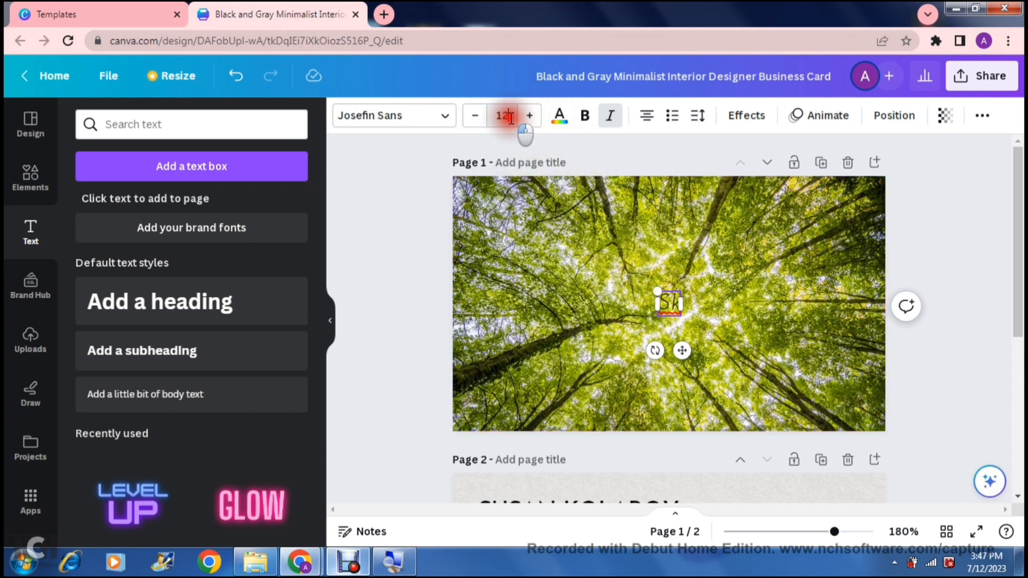
click(511, 118)
drag(582, 189, 582, 259)
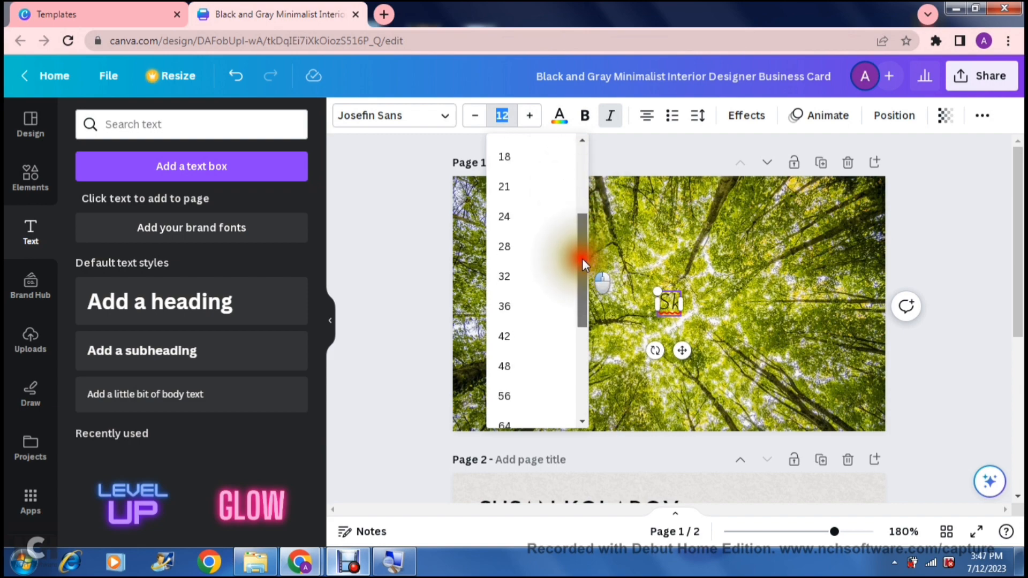
click(507, 362)
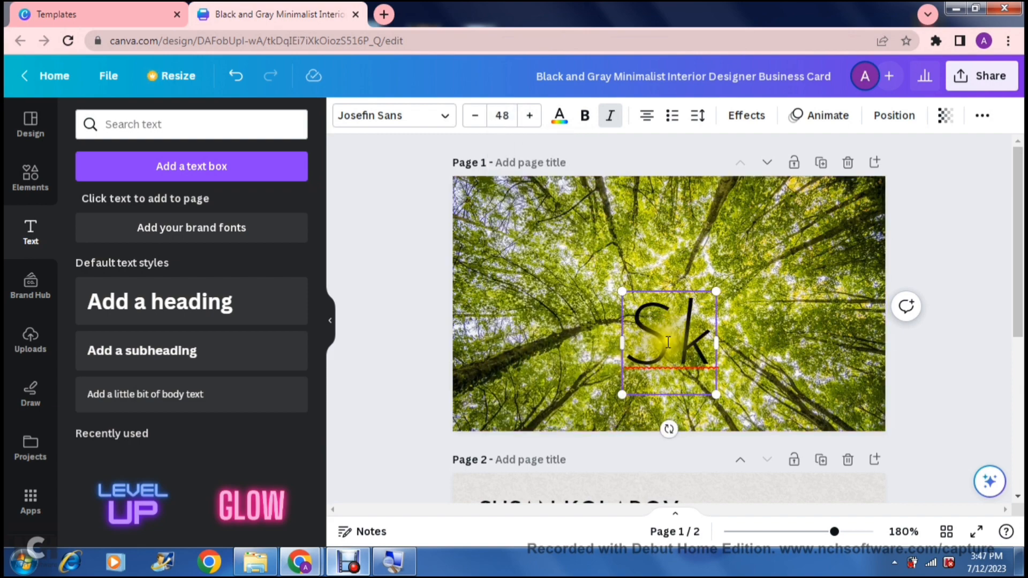
click(409, 320)
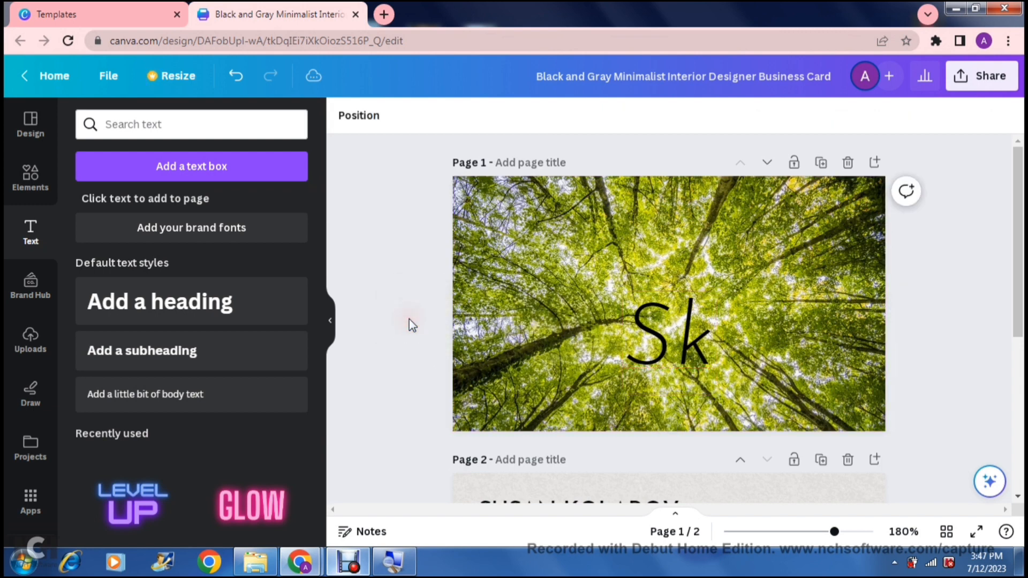
Step: Enlarge the "Sk" text to a font size of about 87.2 and centre it over the forest photo on page 1
click(656, 326)
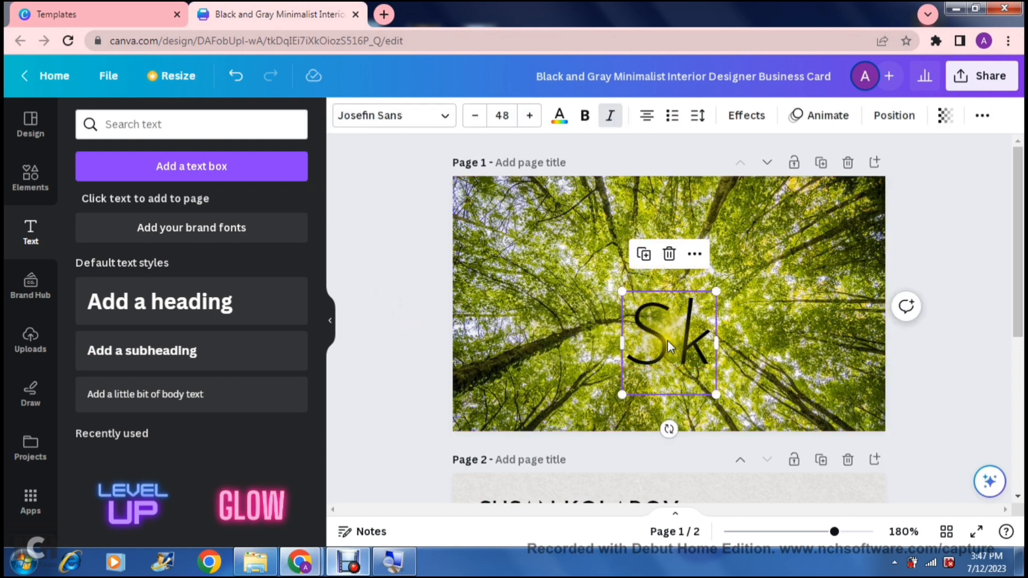
drag(667, 339, 667, 298)
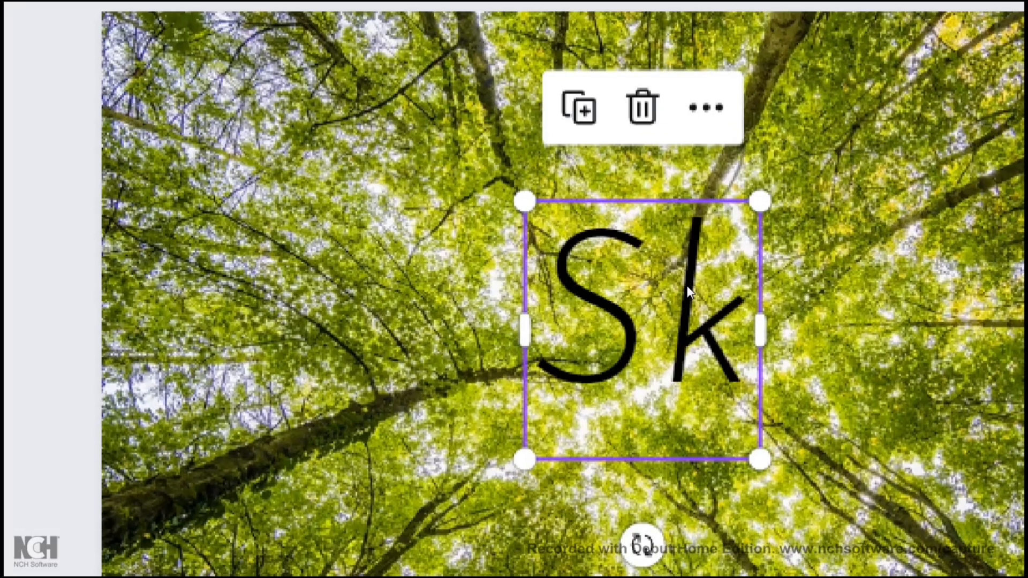
mouse_move(759, 201)
mouse_down()
mouse_move(715, 252)
mouse_move(764, 183)
mouse_up()
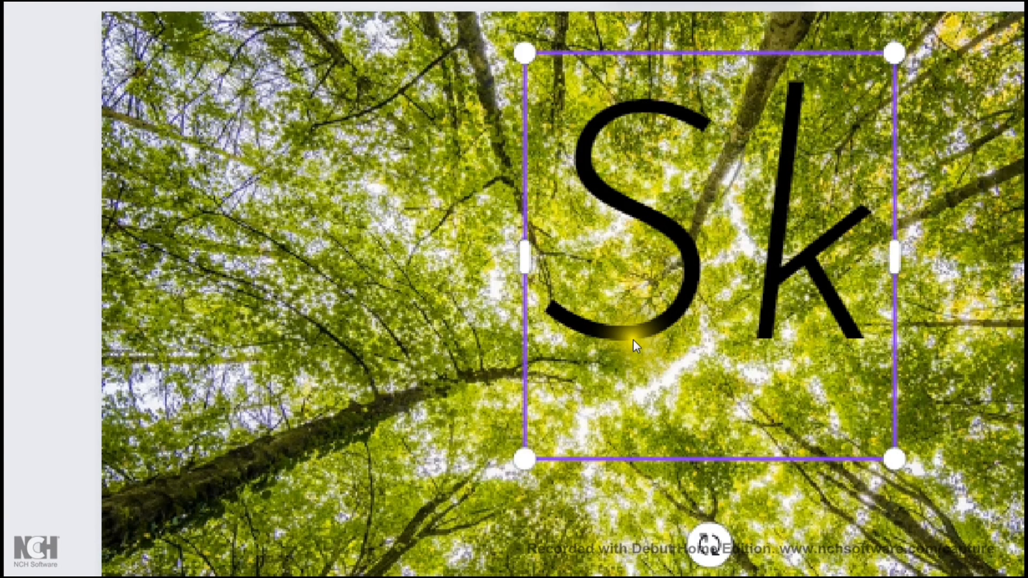
drag(616, 366, 601, 385)
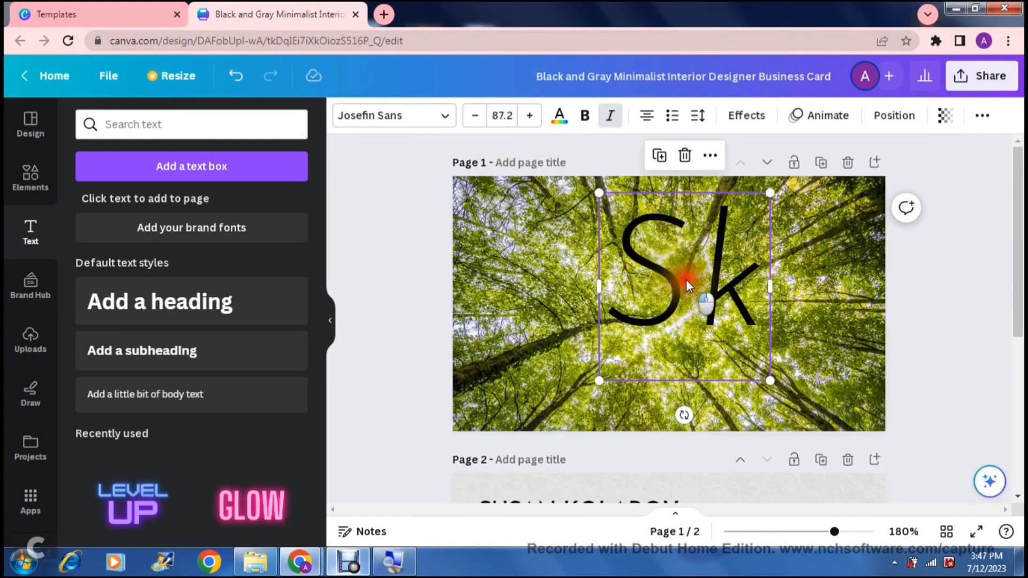
drag(685, 279, 670, 304)
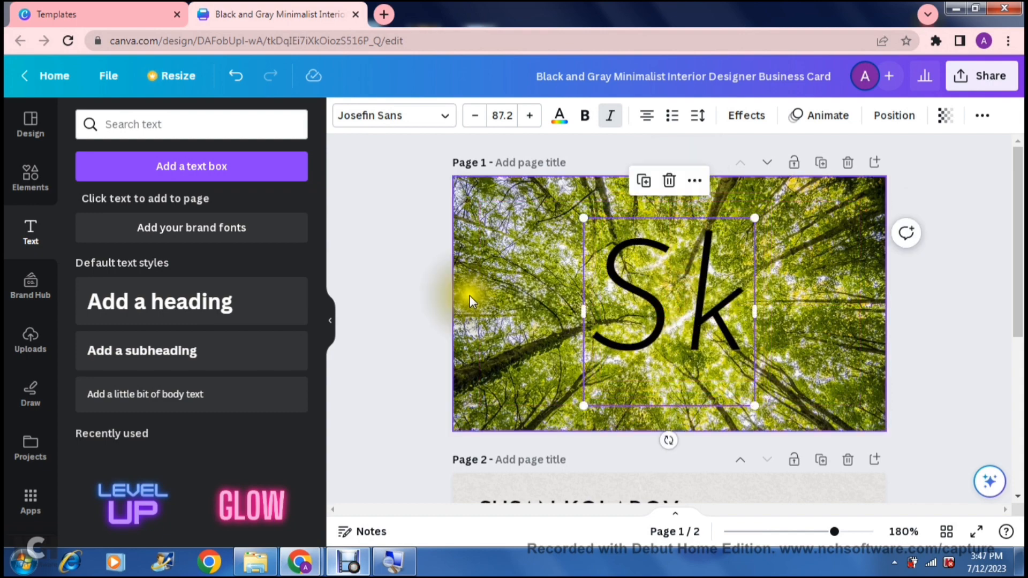
click(370, 263)
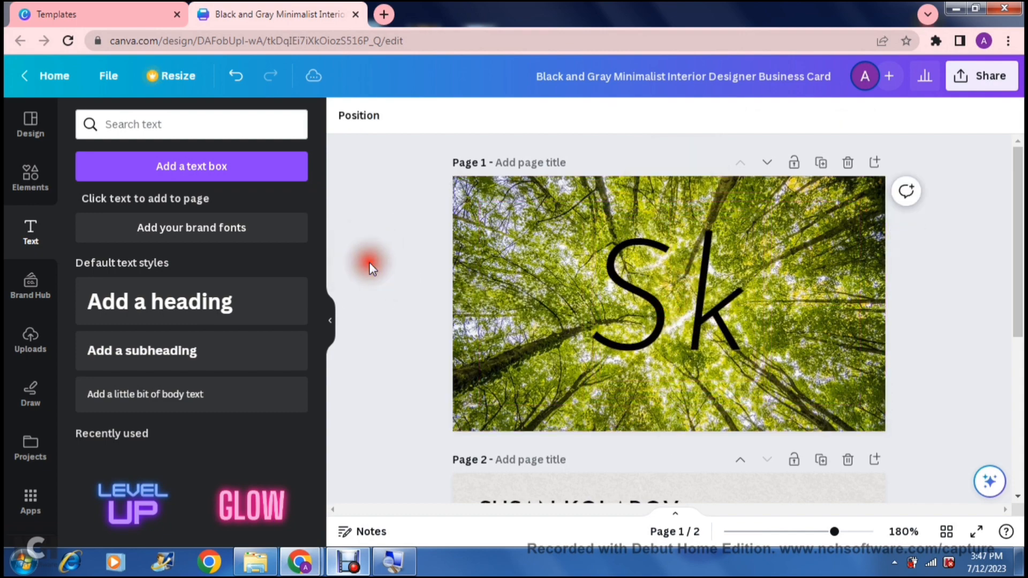
Step: Change the font of the "Sk" text to Ambiguity Inline and recentre the text on page 1
click(659, 277)
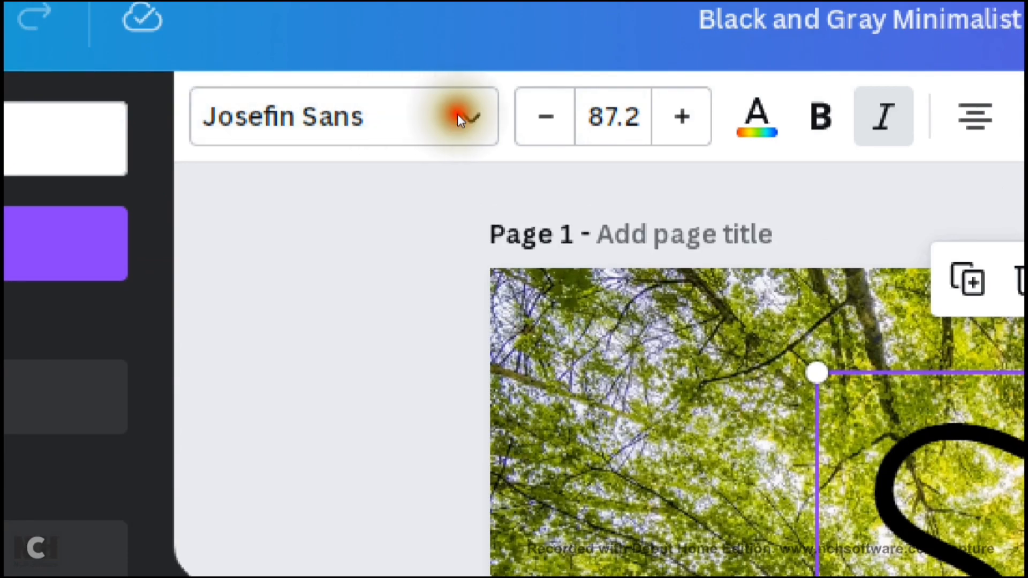
click(452, 122)
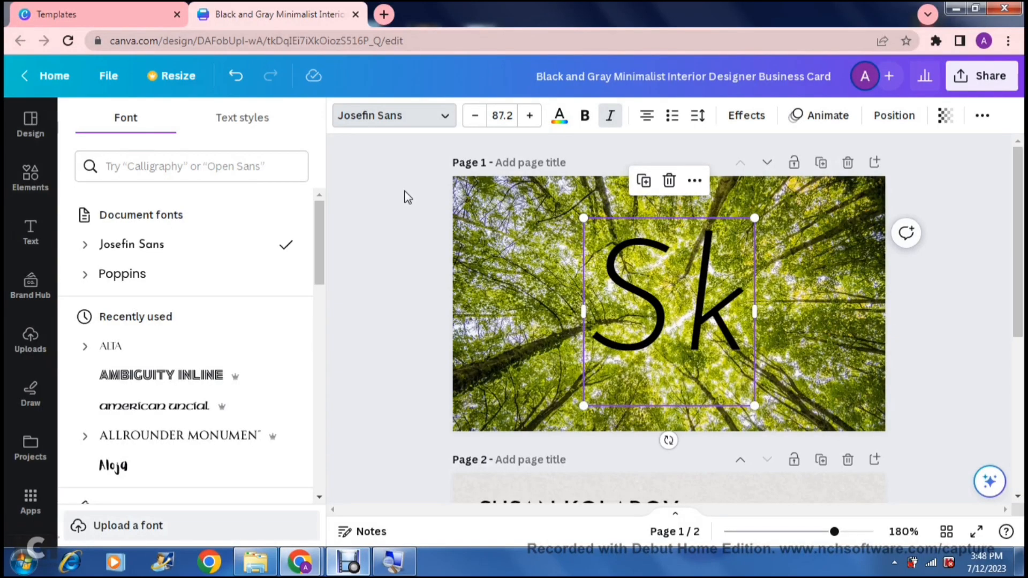
click(199, 377)
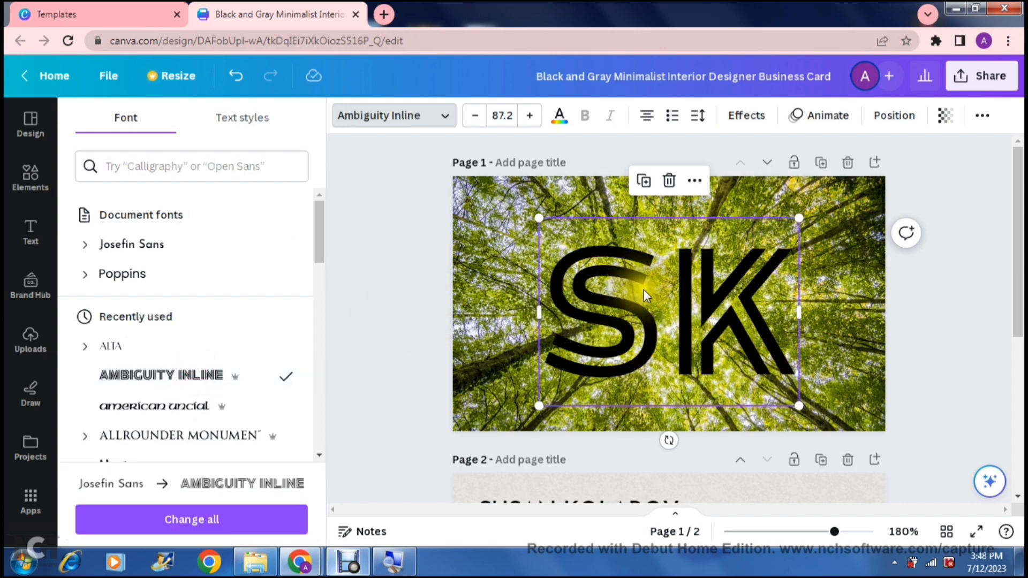
drag(669, 306, 669, 299)
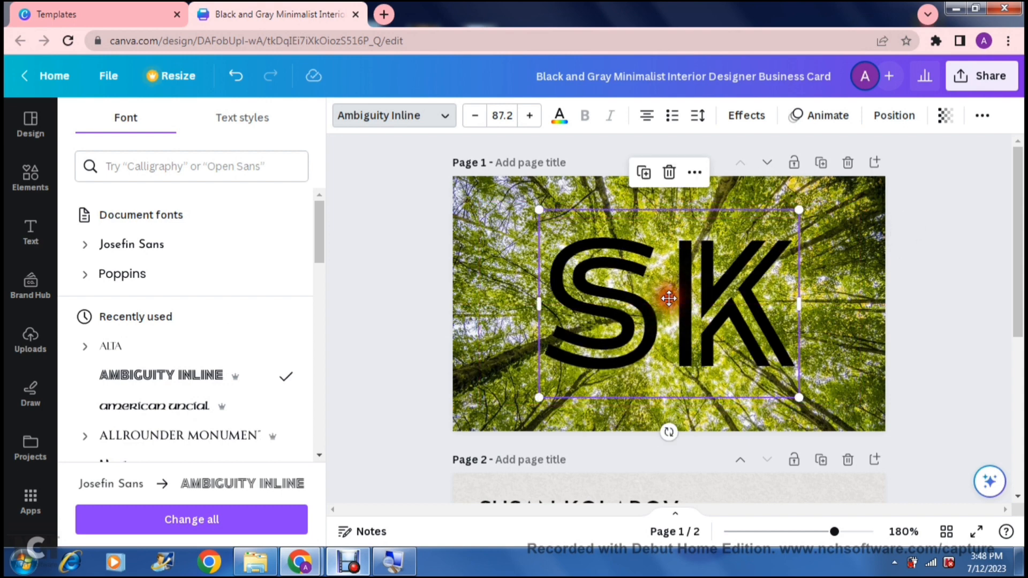
click(416, 295)
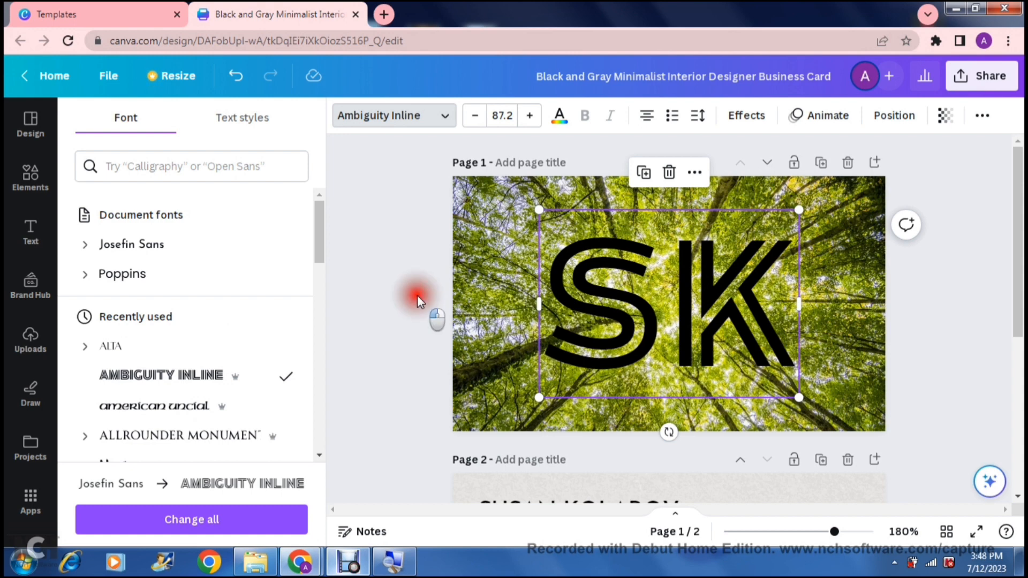
click(417, 296)
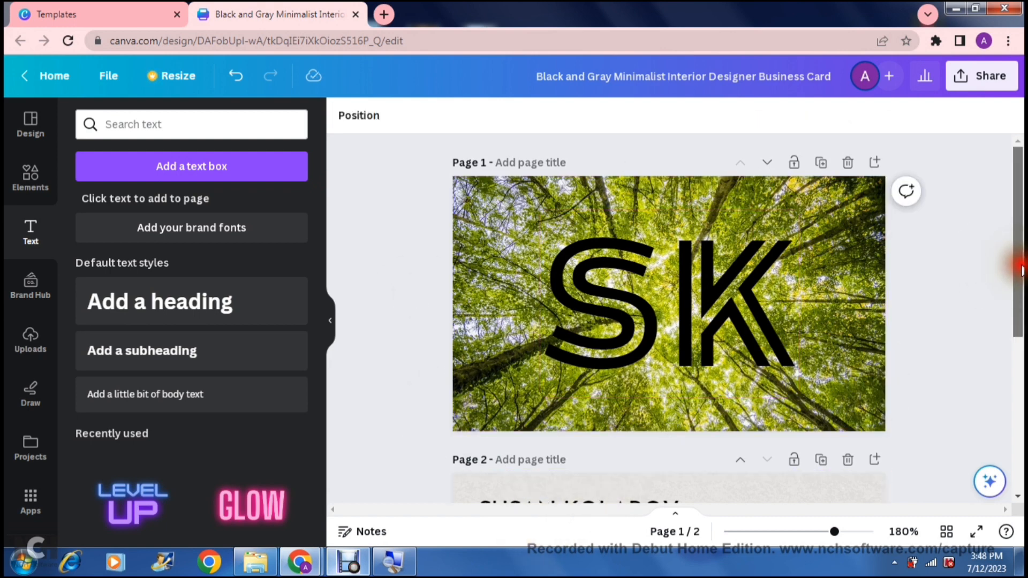
Step: Add the forest photo of a path lined with tall brown tree trunks to page 2
drag(1020, 269, 1022, 422)
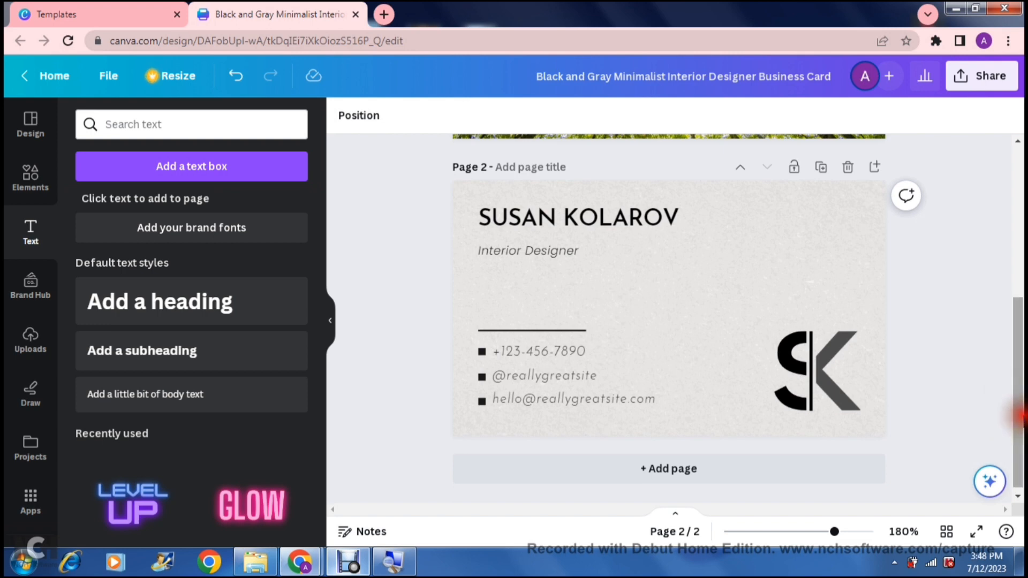
click(717, 334)
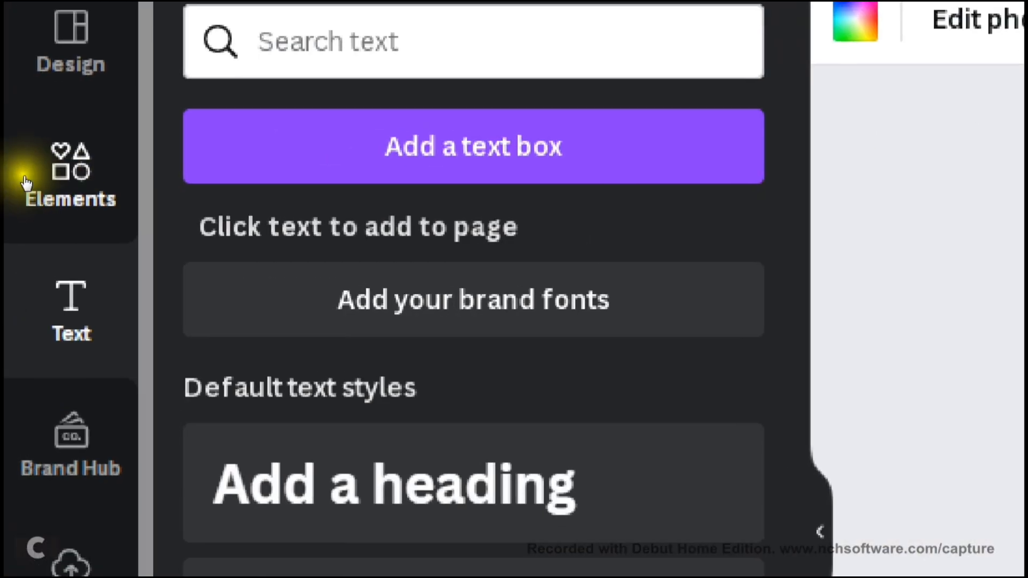
click(27, 178)
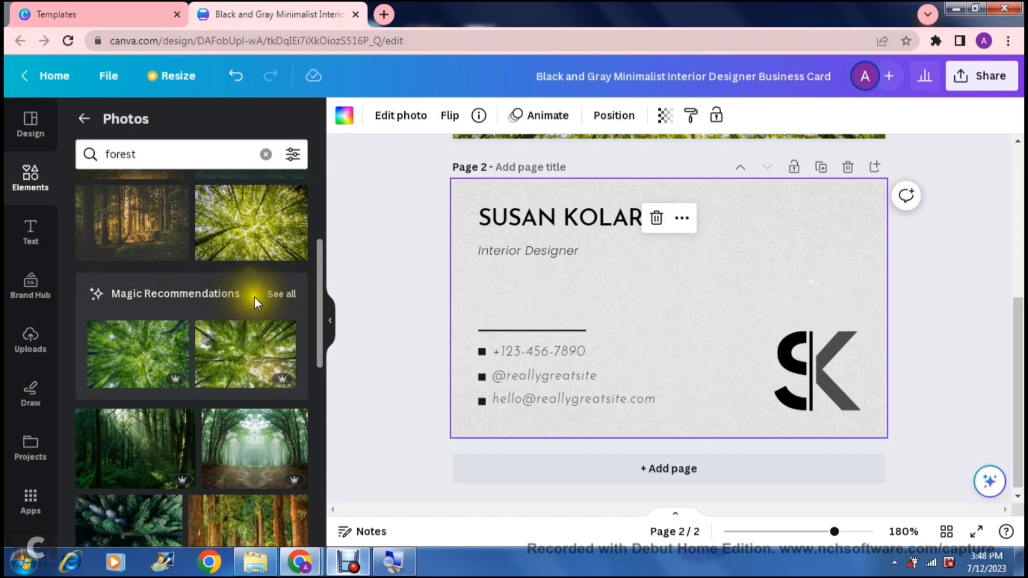
drag(319, 301, 319, 344)
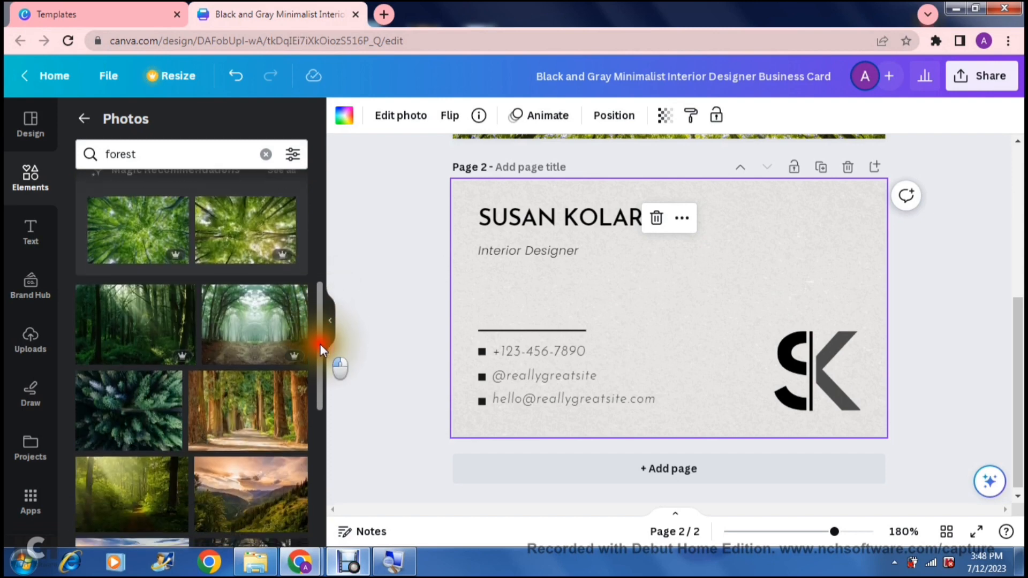
click(249, 413)
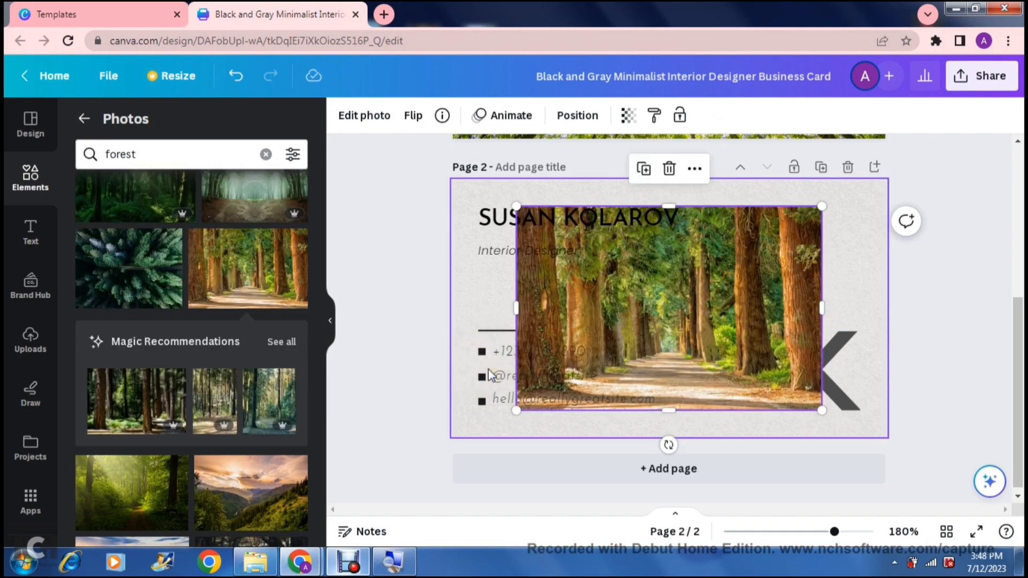
Step: Move the path photo to page 2's upper-left corner and enlarge it to cover the whole page at 8.5 × 5 cm
drag(555, 295, 496, 270)
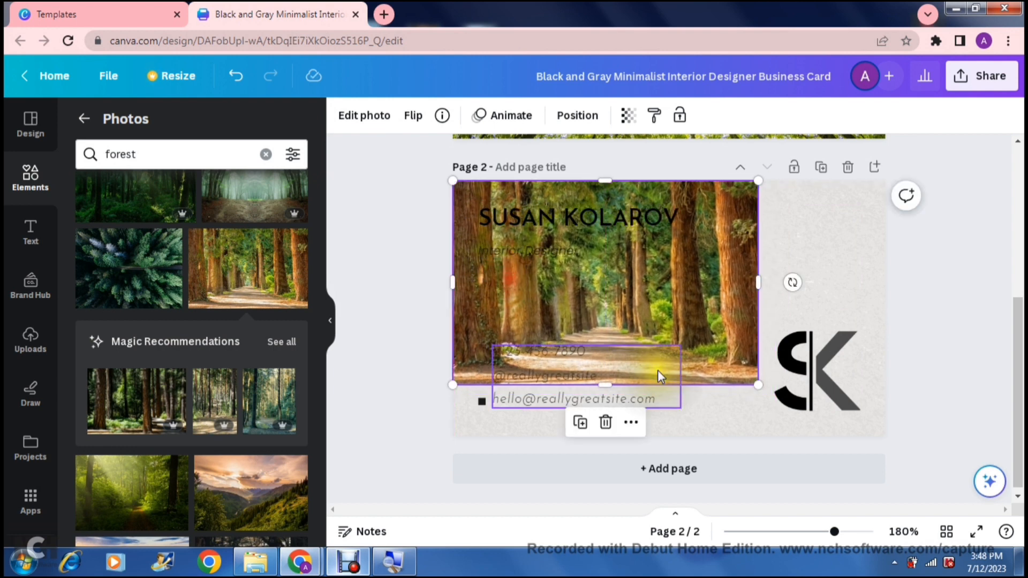
drag(758, 384, 832, 436)
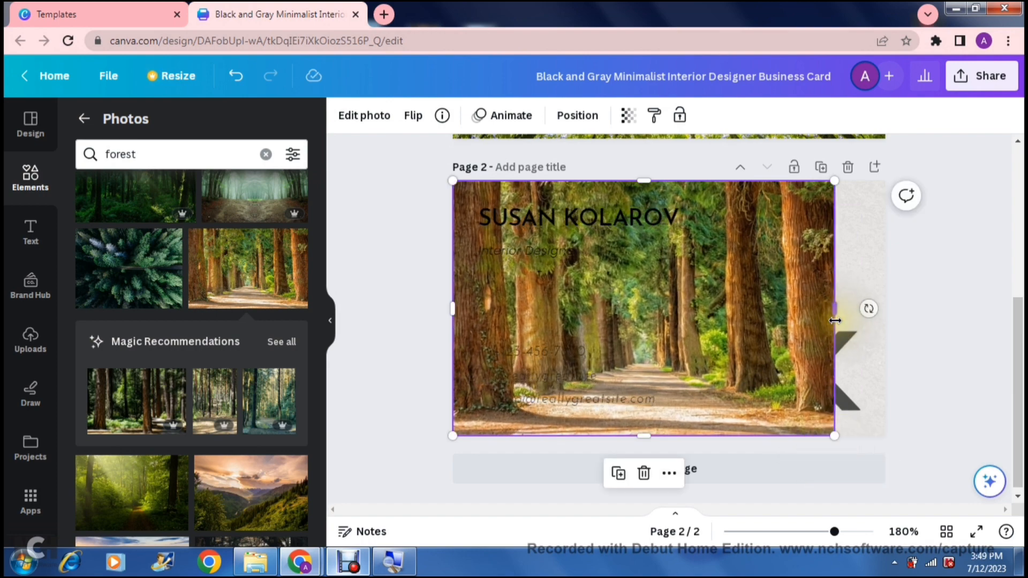
drag(835, 314, 894, 323)
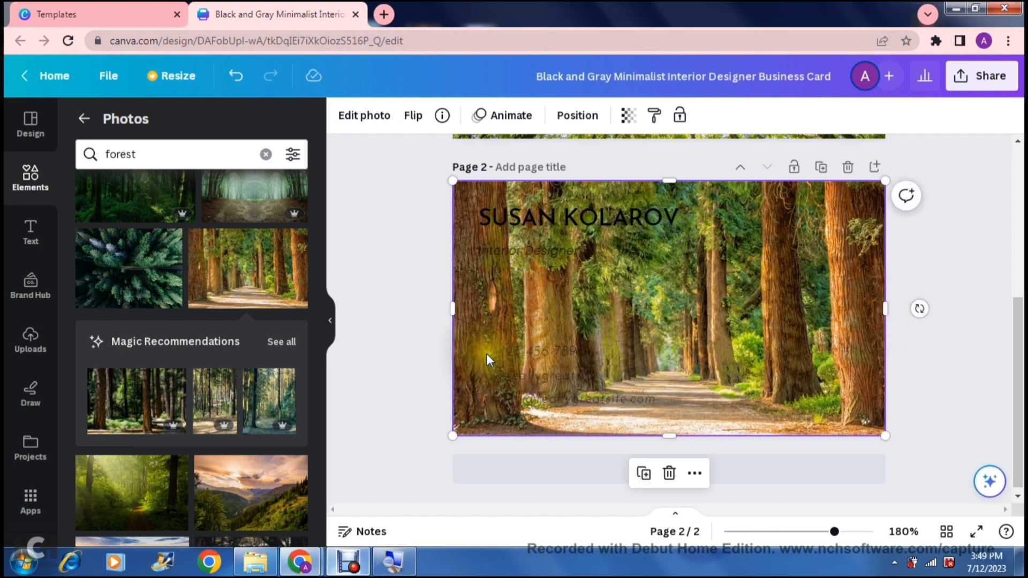
Step: Send the path photo one layer backward on page 2 and select the contact details text
click(398, 310)
click(458, 292)
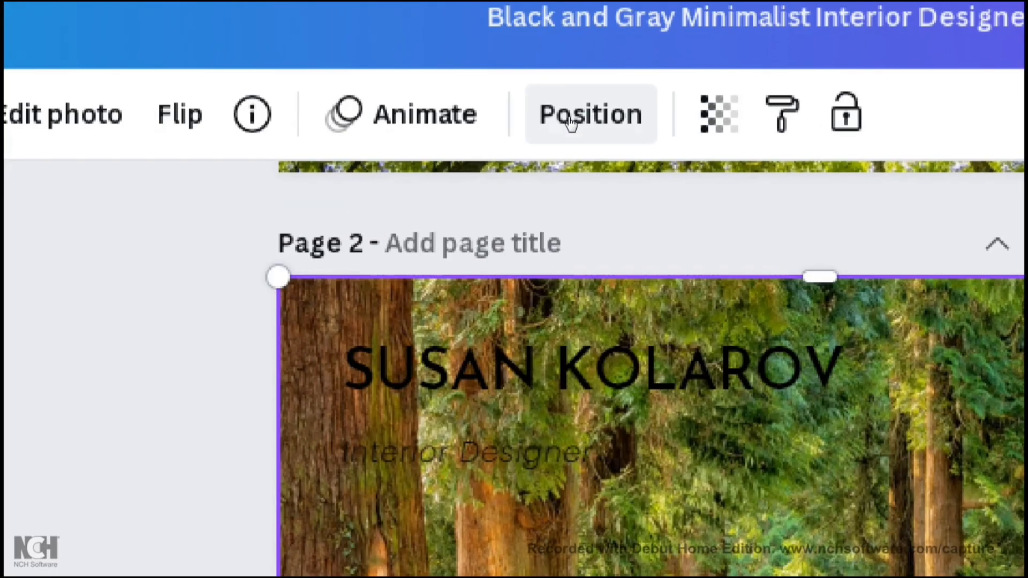
click(570, 119)
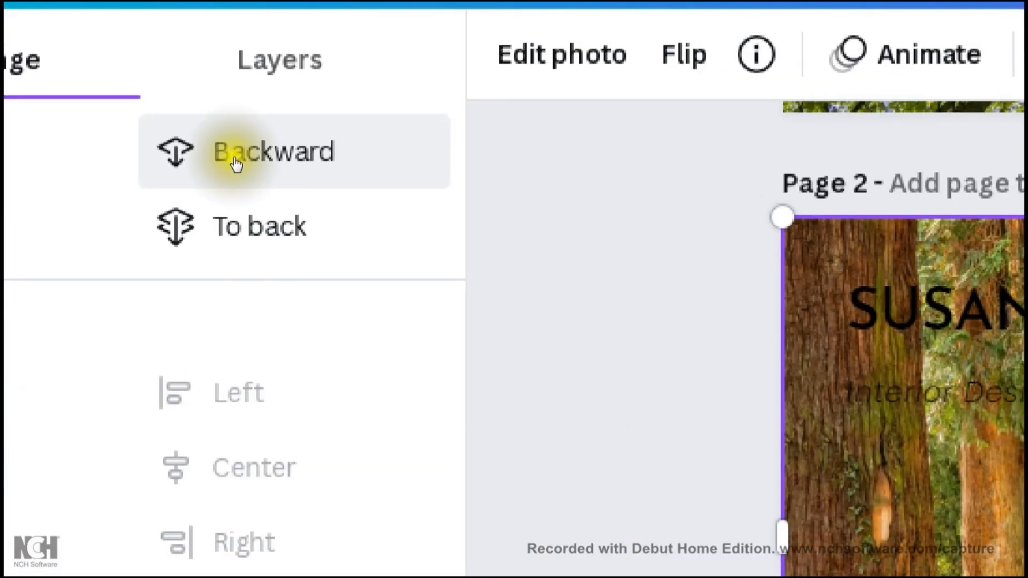
click(234, 160)
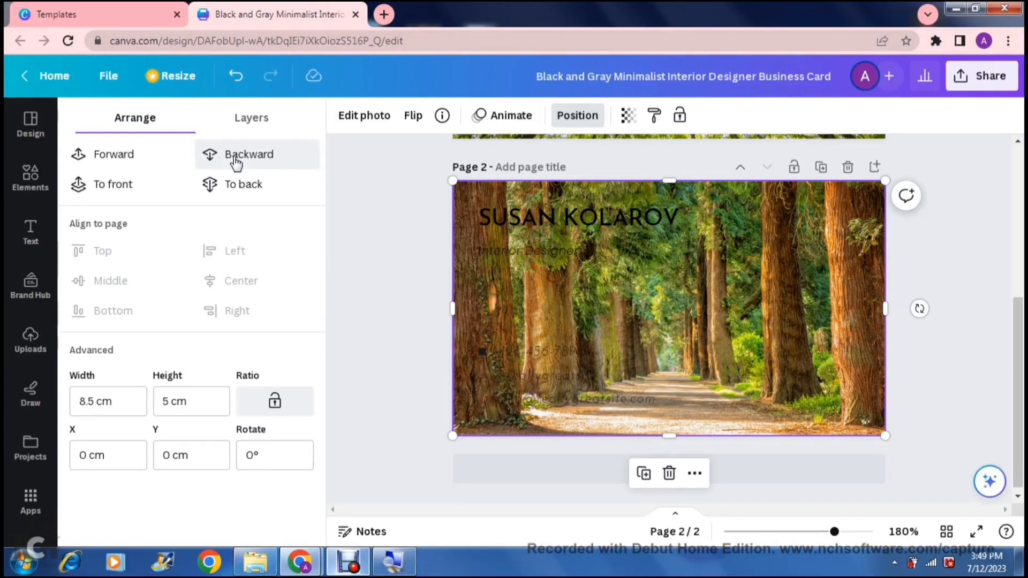
click(799, 504)
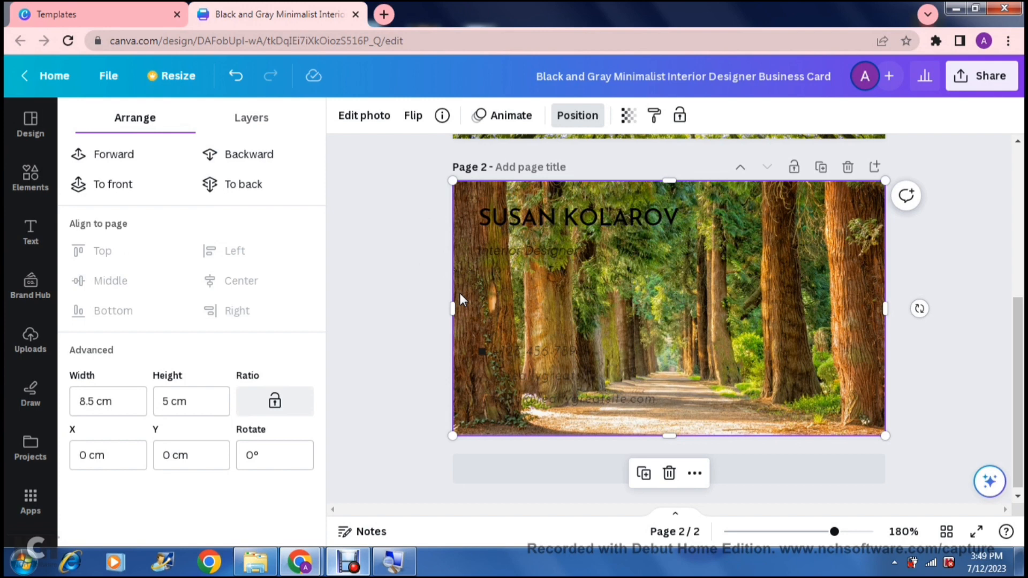
click(499, 223)
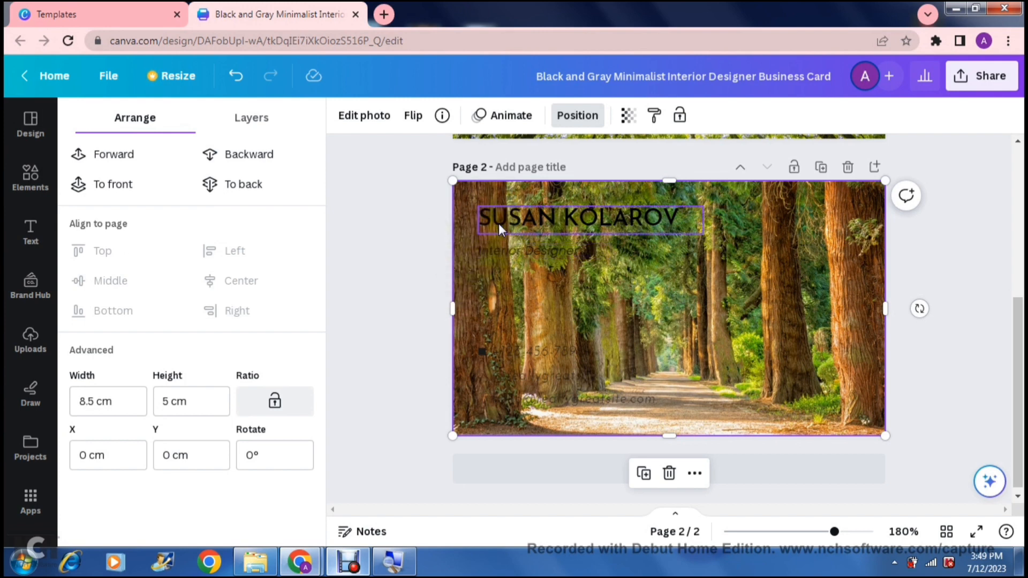
click(502, 351)
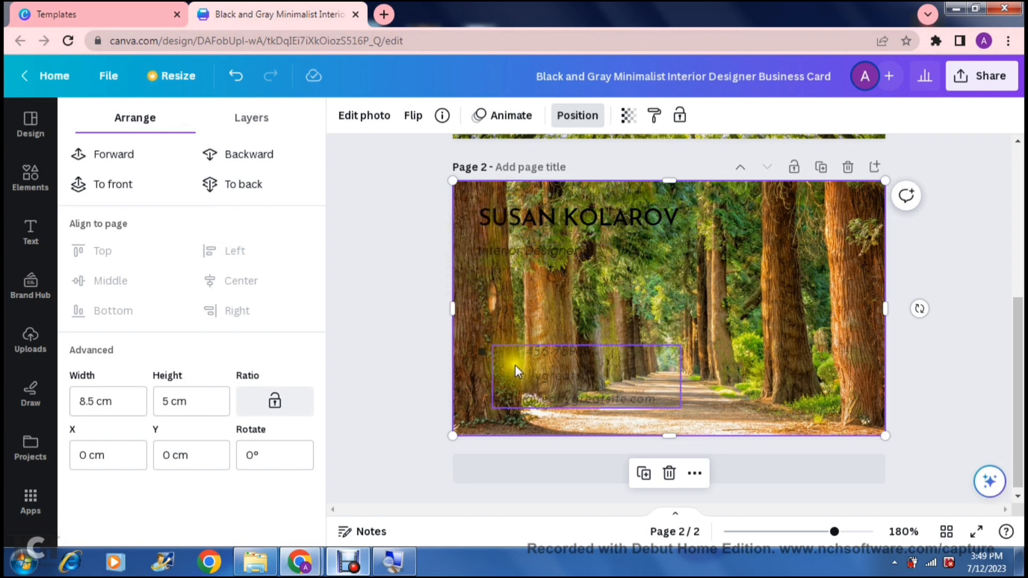
click(516, 365)
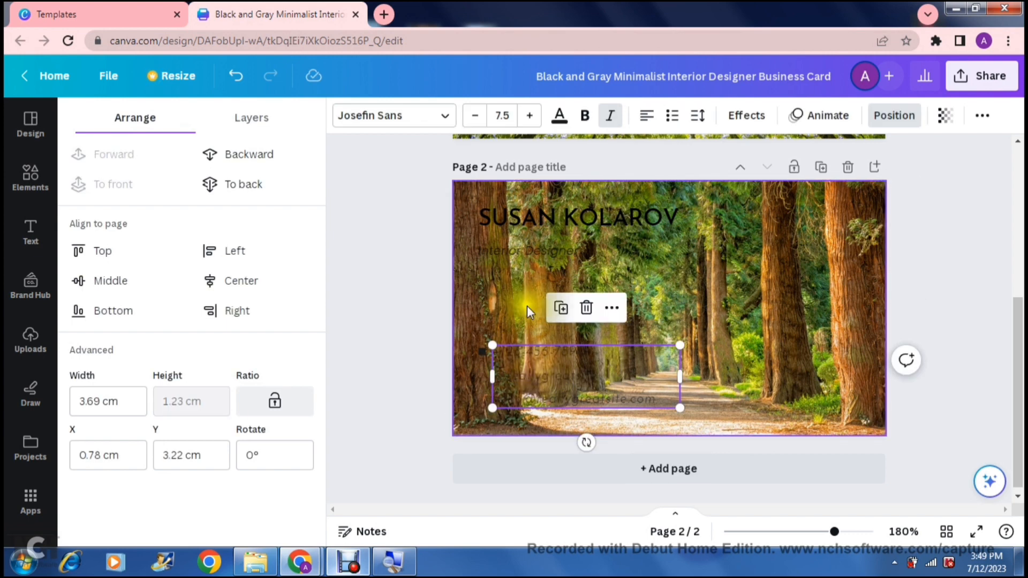
Step: Set the name text on page 2 to font size 18 and widen its box to about 6.3 cm so it fits on one line
click(525, 222)
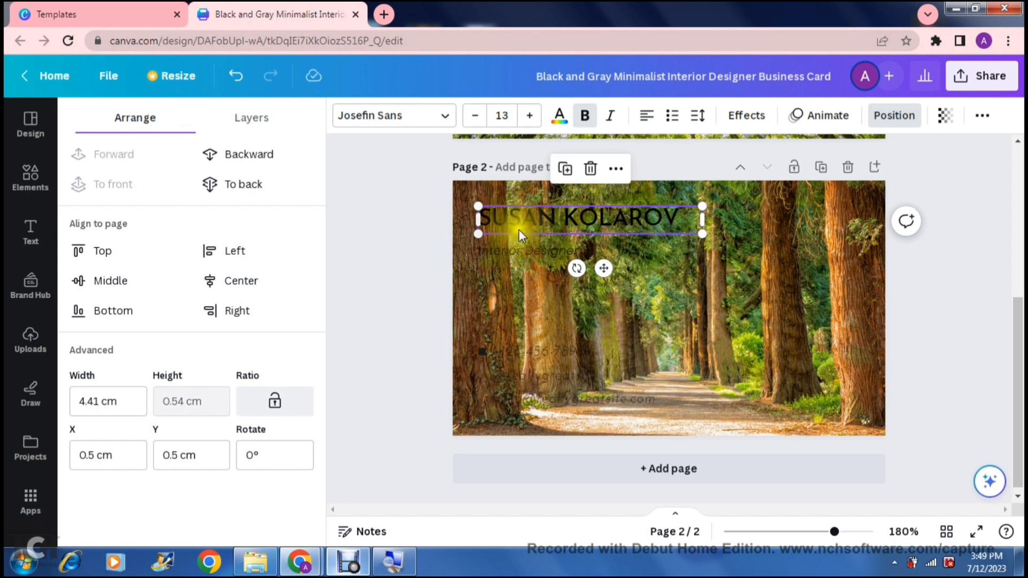
click(529, 115)
click(529, 115)
click(529, 115)
click(530, 115)
click(530, 115)
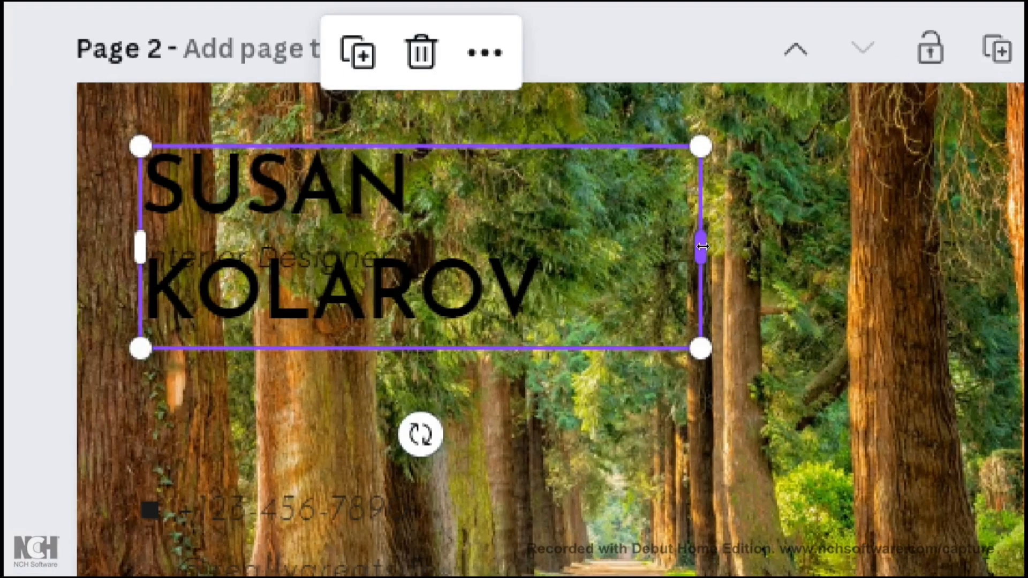
drag(702, 246, 799, 236)
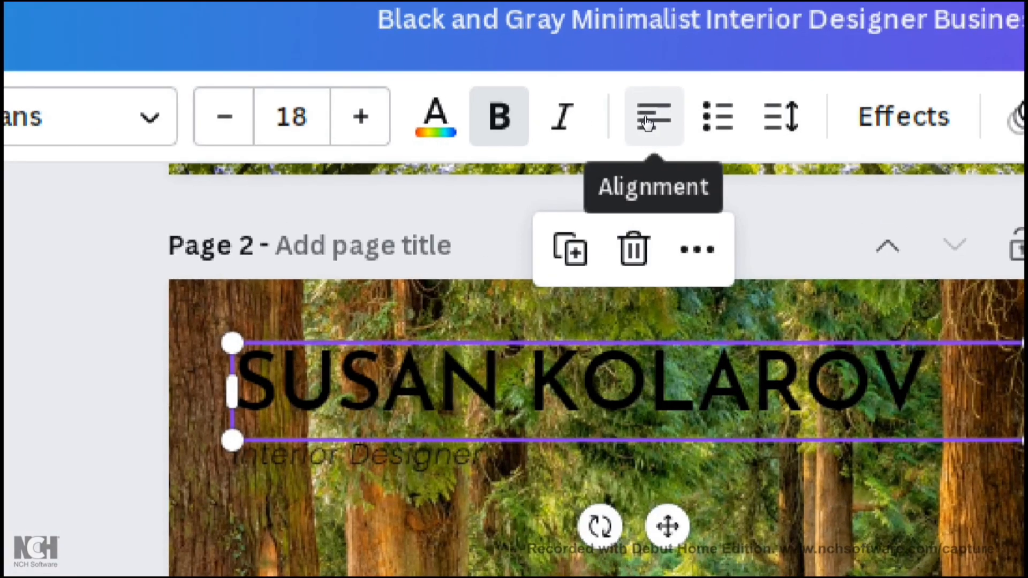
Step: Centre-align the name text and move it to the horizontal centre near page 2's upper edge, at about X 1.1 cm, Y 0.38 cm
click(648, 122)
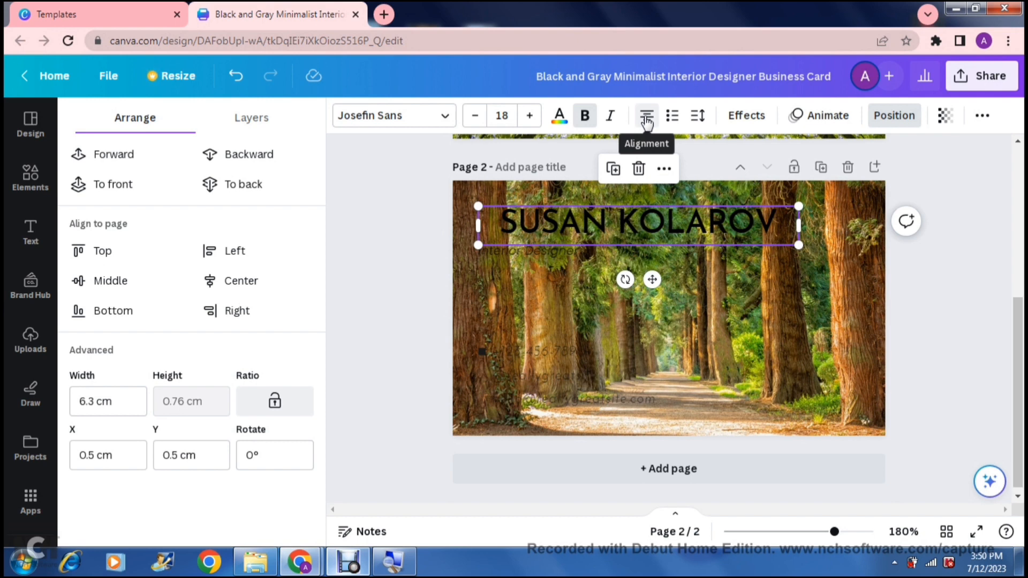
click(646, 119)
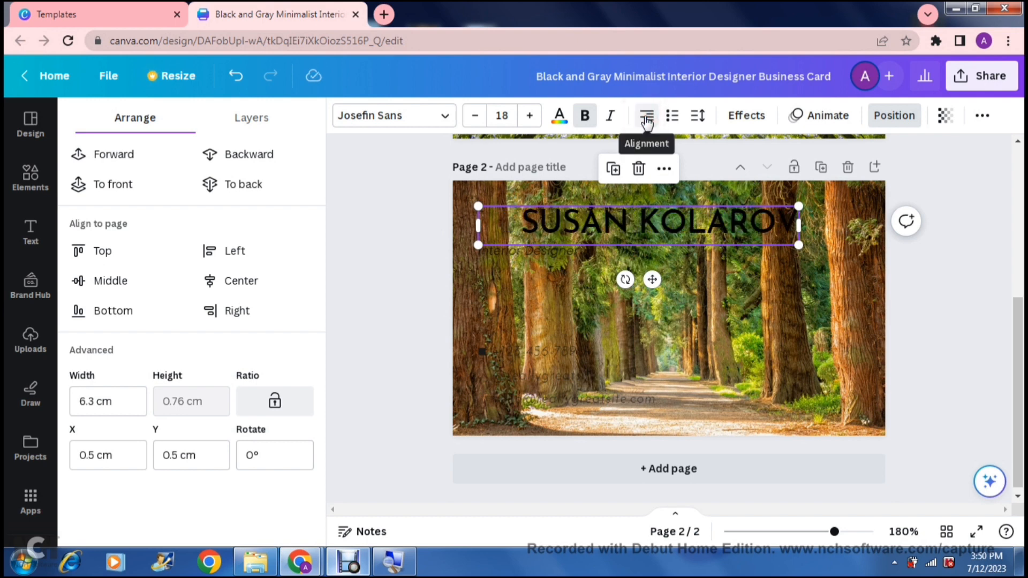
click(646, 119)
click(646, 119)
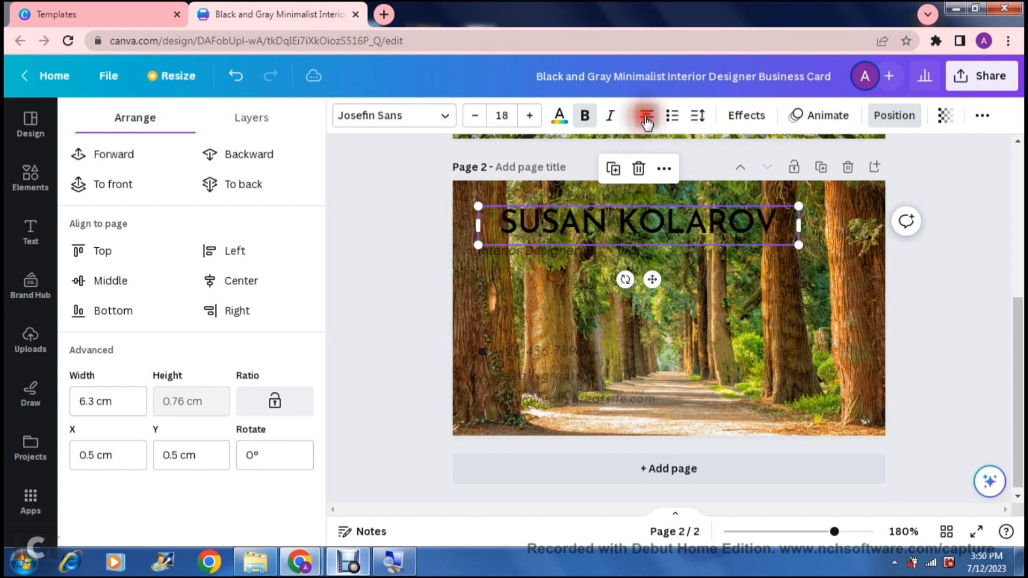
click(640, 234)
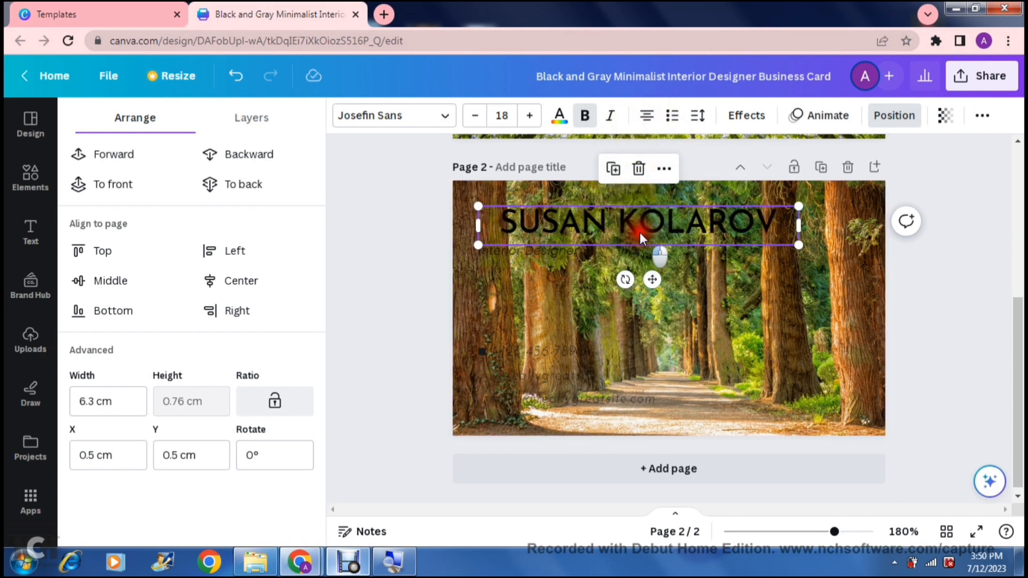
drag(640, 232, 670, 227)
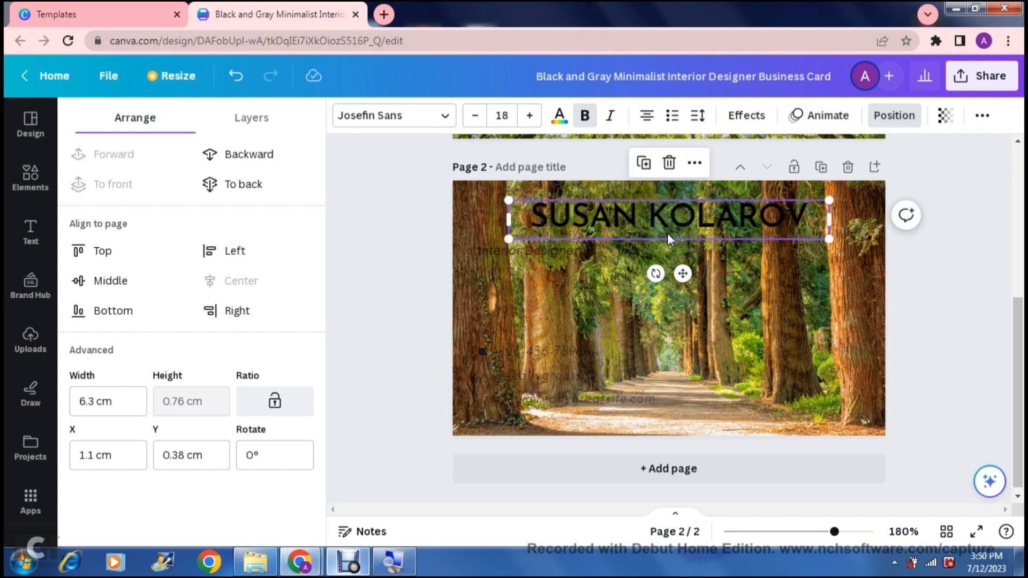
Step: Set the "Interior Designer" text to font size 10.5 in bold and widen its box to about 4.17 cm
click(528, 249)
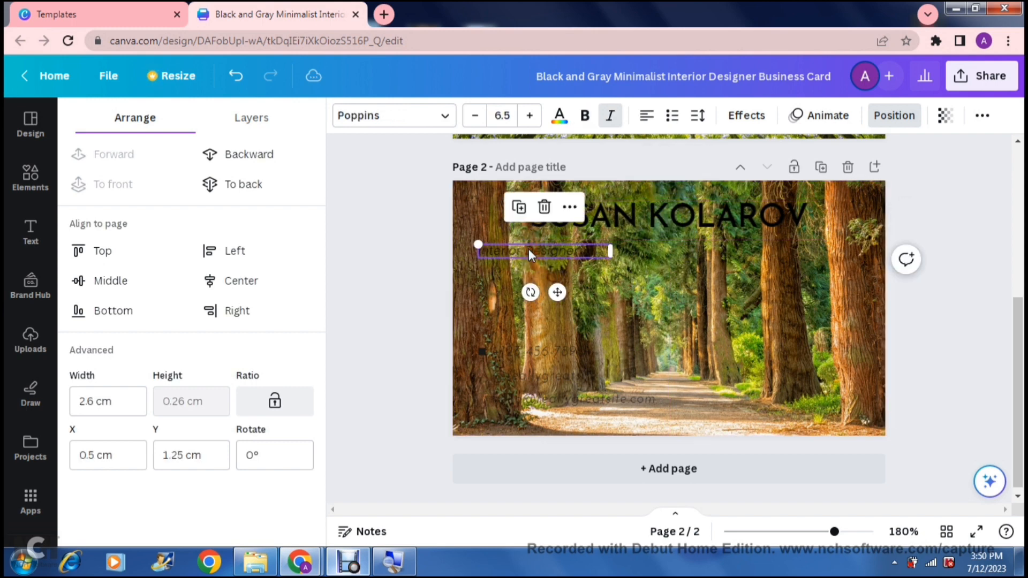
click(529, 116)
click(529, 115)
click(529, 115)
click(529, 115)
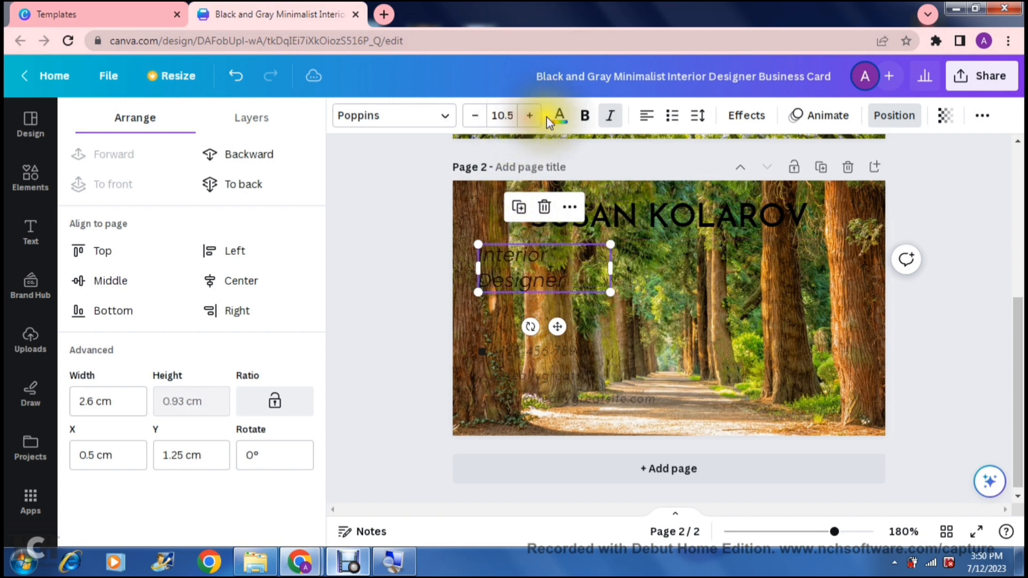
click(585, 118)
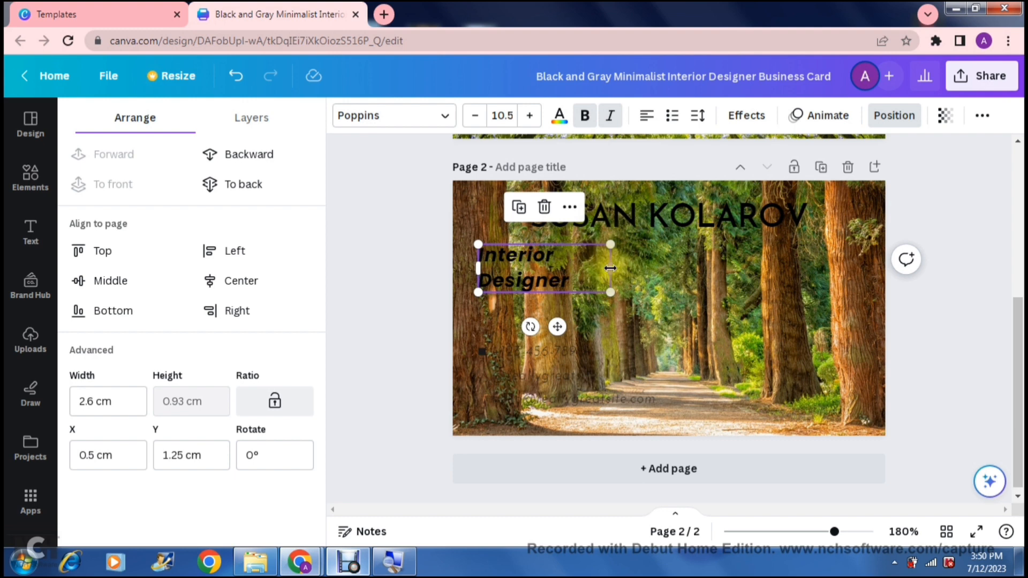
drag(609, 266, 690, 262)
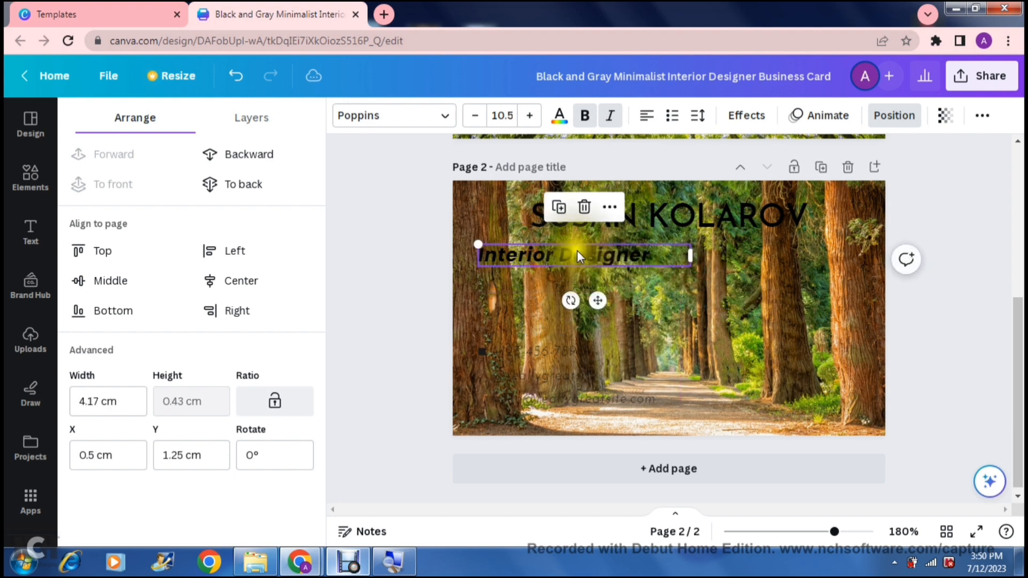
Step: Move "Interior Designer" directly beneath the name at about X 2.26 cm, Y 0.93 cm, and centre-align the text
drag(577, 250, 666, 237)
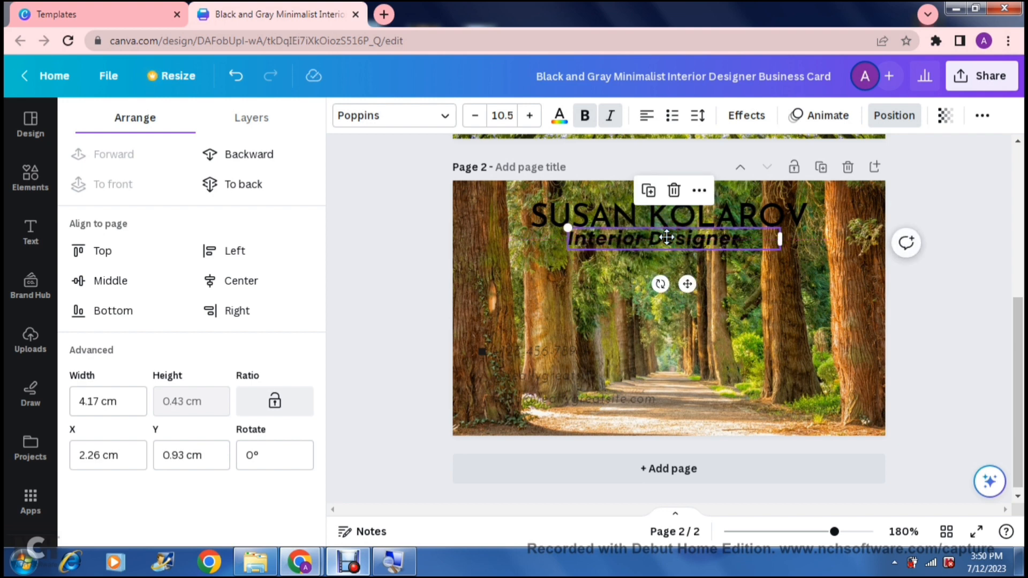
click(647, 117)
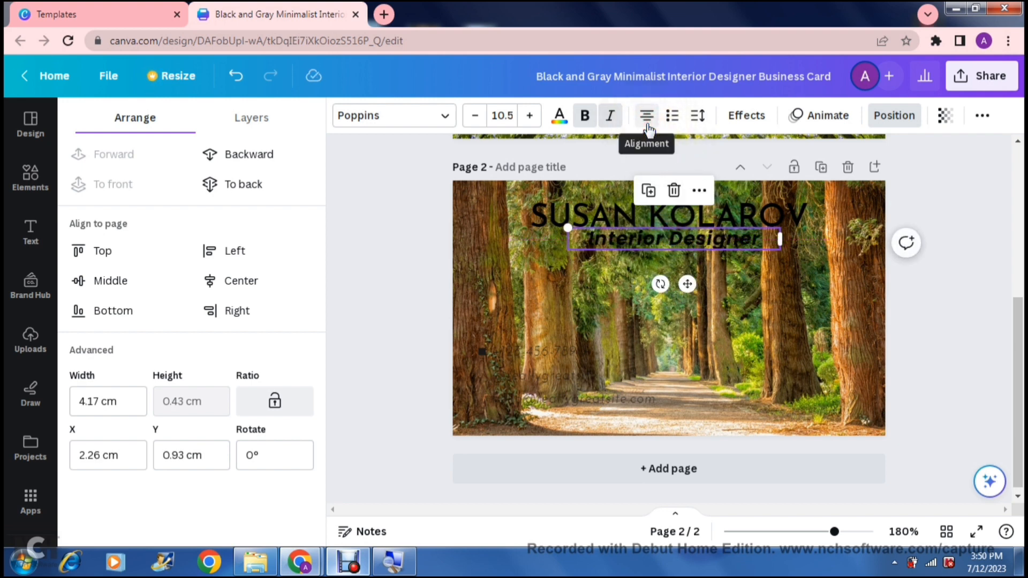
click(412, 275)
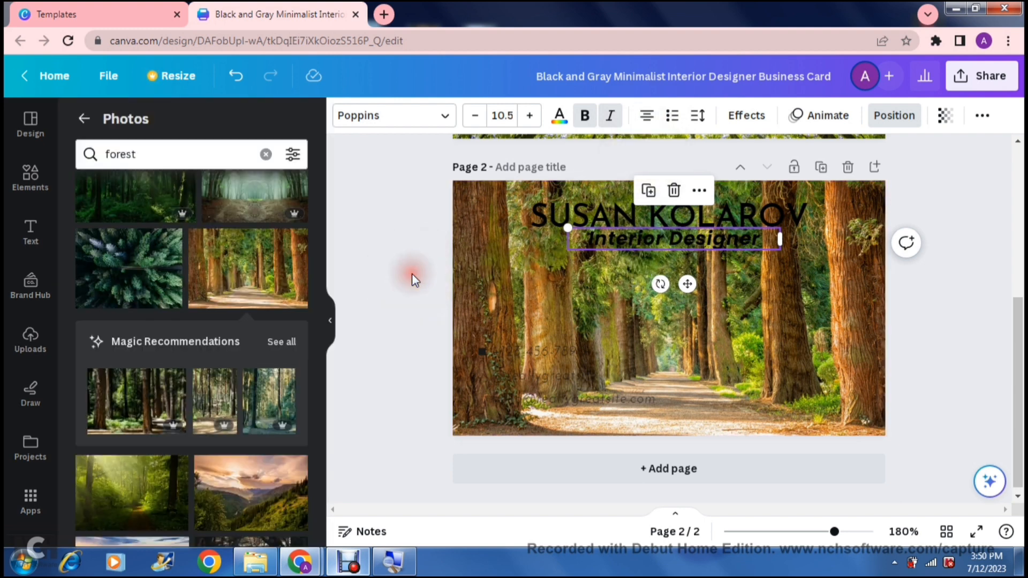
click(412, 274)
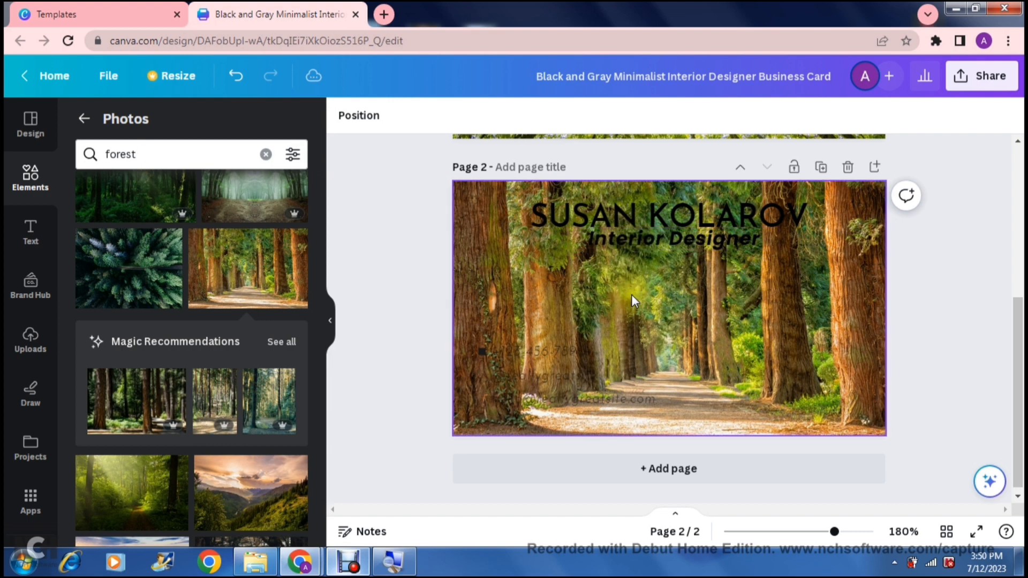
Step: Delete the text box with the phone number and website details from page 2
click(527, 364)
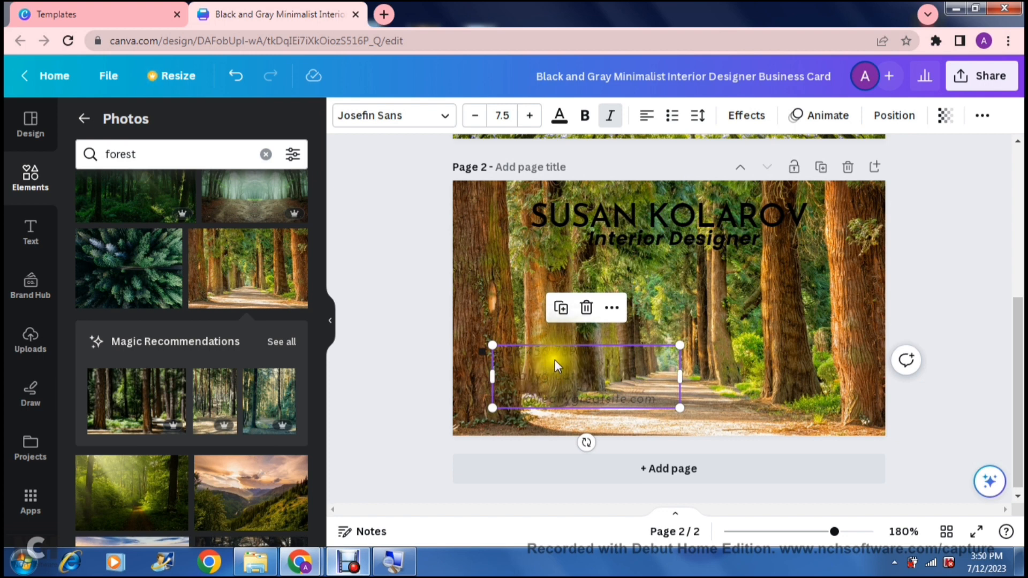
click(408, 344)
click(514, 367)
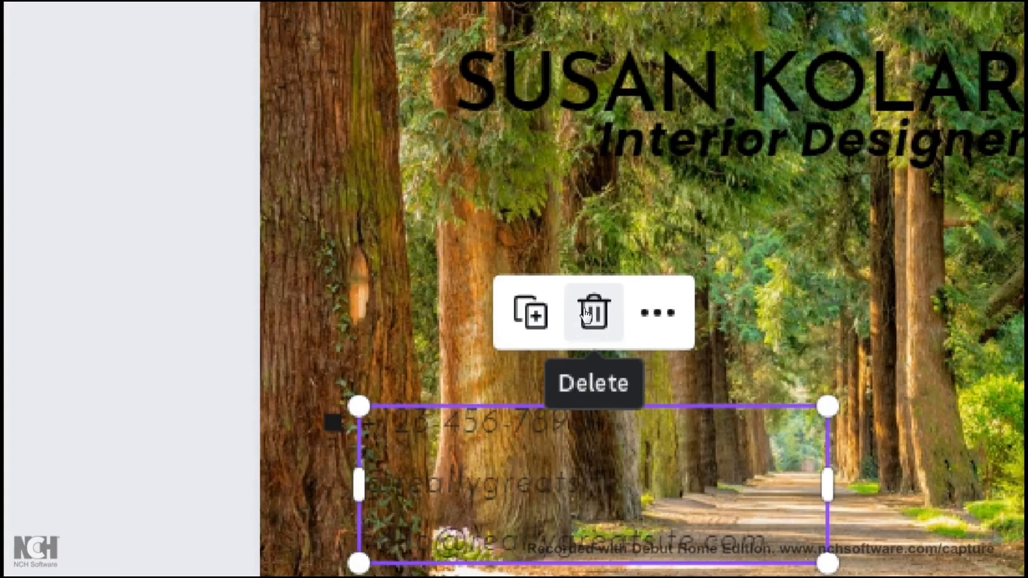
click(587, 315)
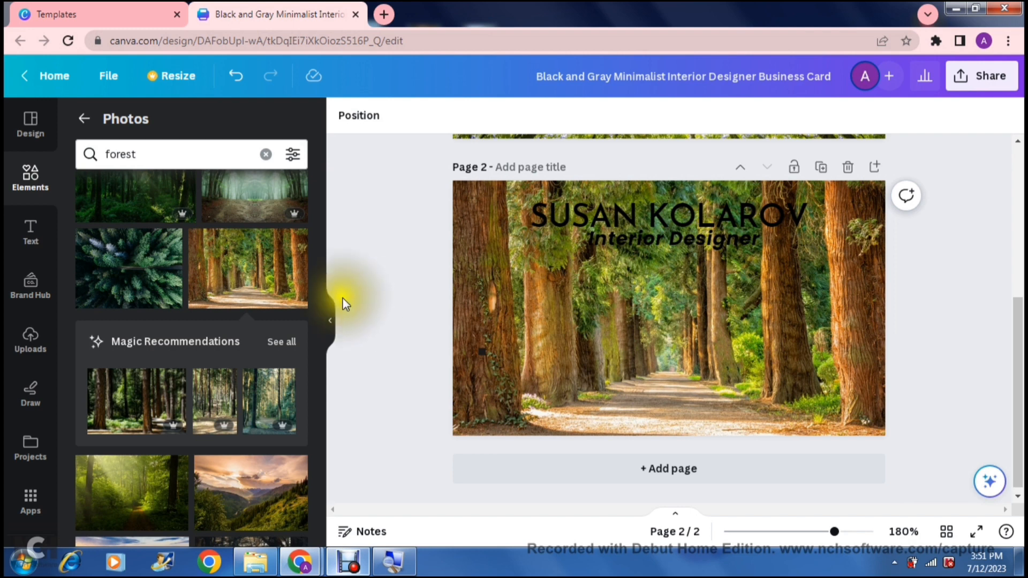
click(38, 242)
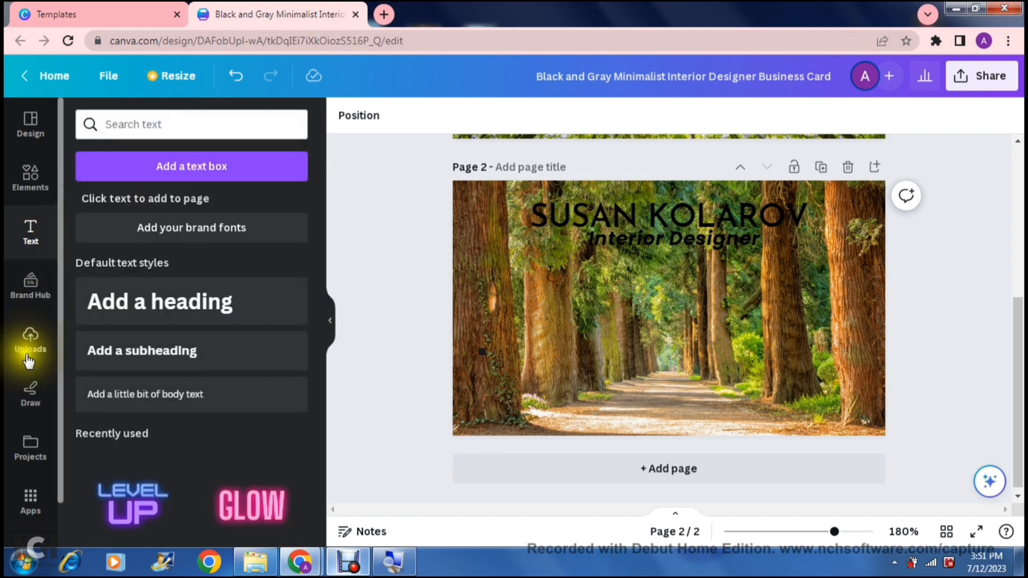
click(29, 348)
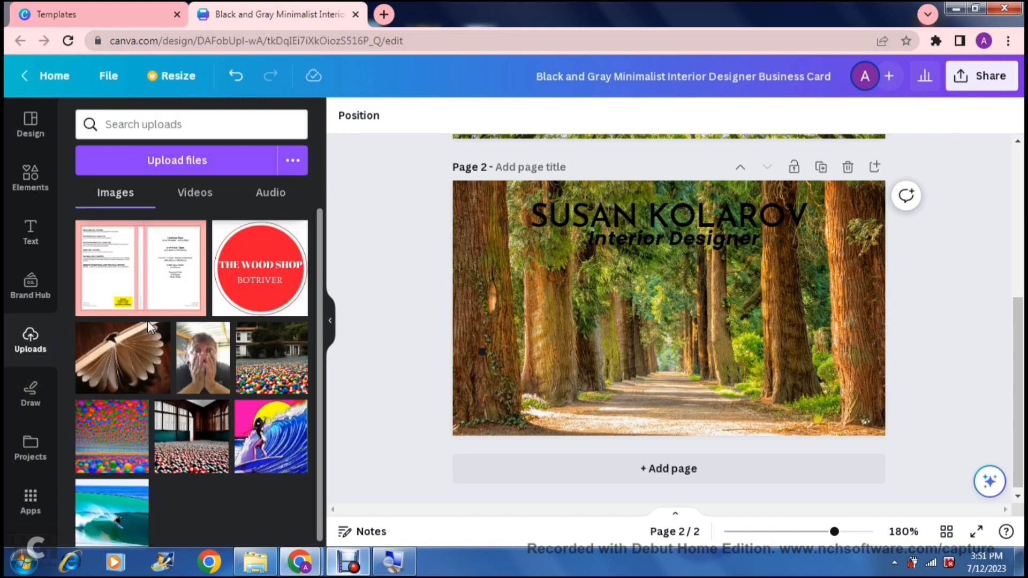
click(30, 401)
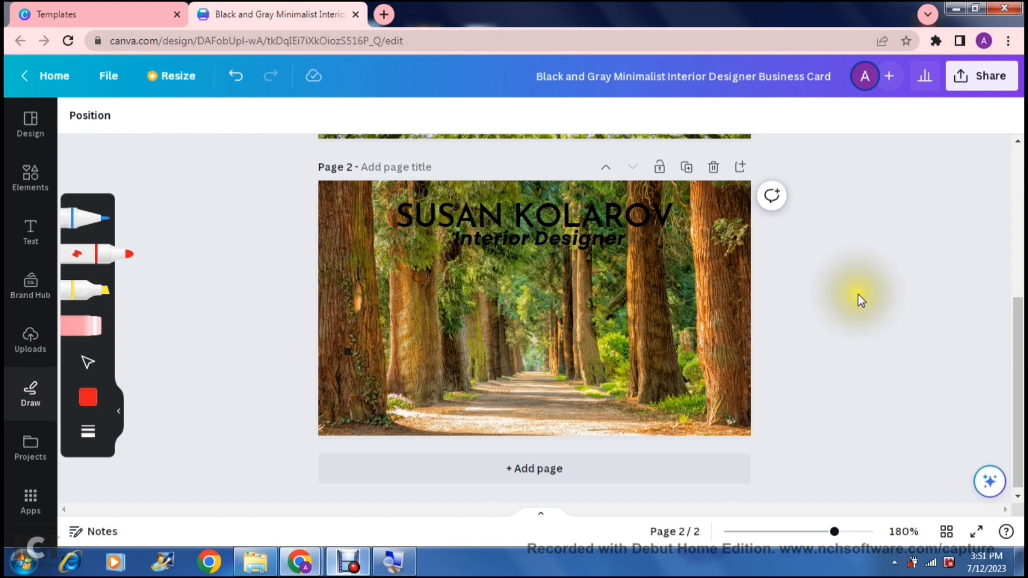
drag(1013, 344, 1008, 190)
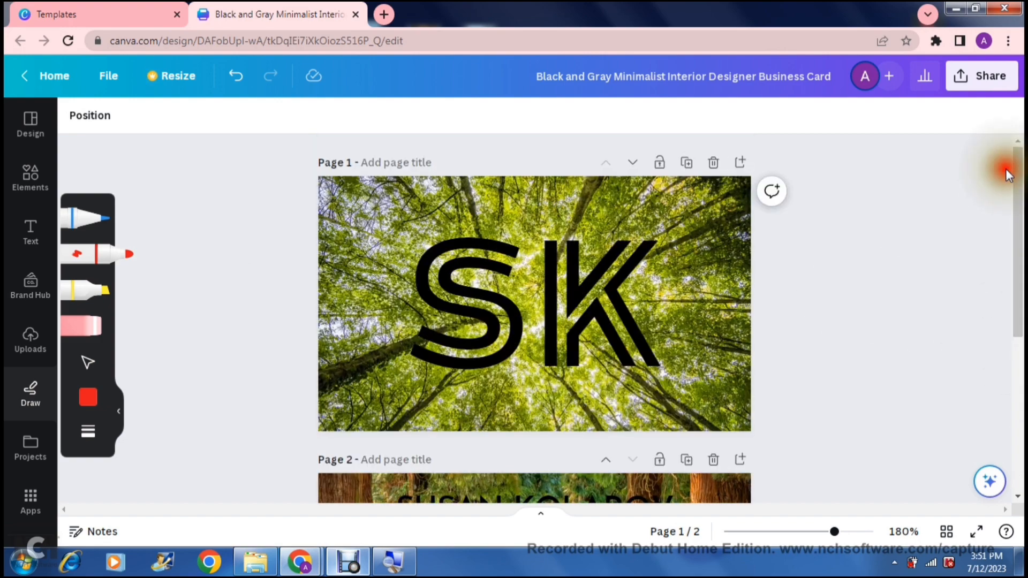